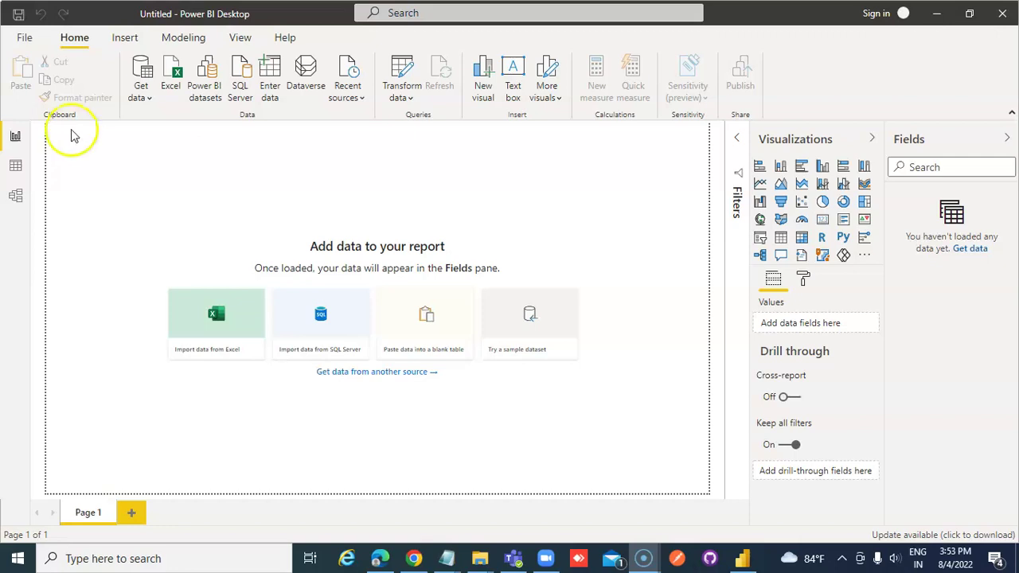
Import the DateData text file through Text/CSV and load the DateData table
left_click(140, 94)
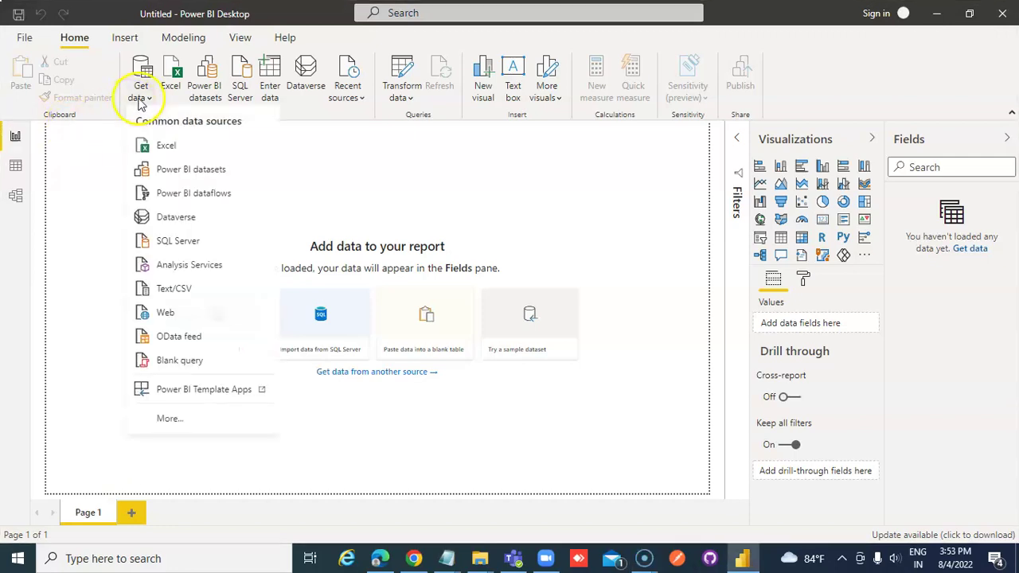
left_click(194, 301)
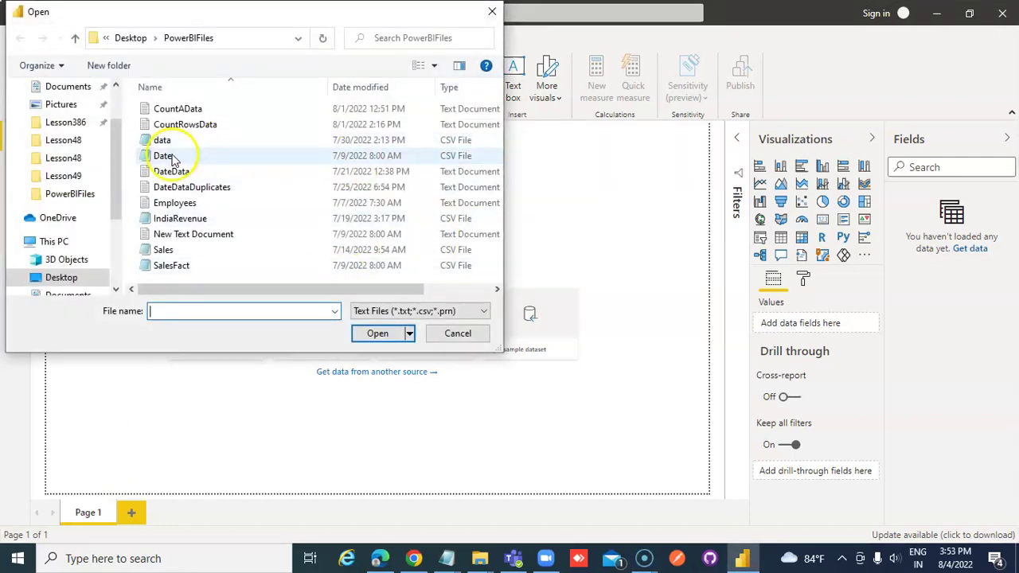
left_click(177, 172)
double_click(177, 172)
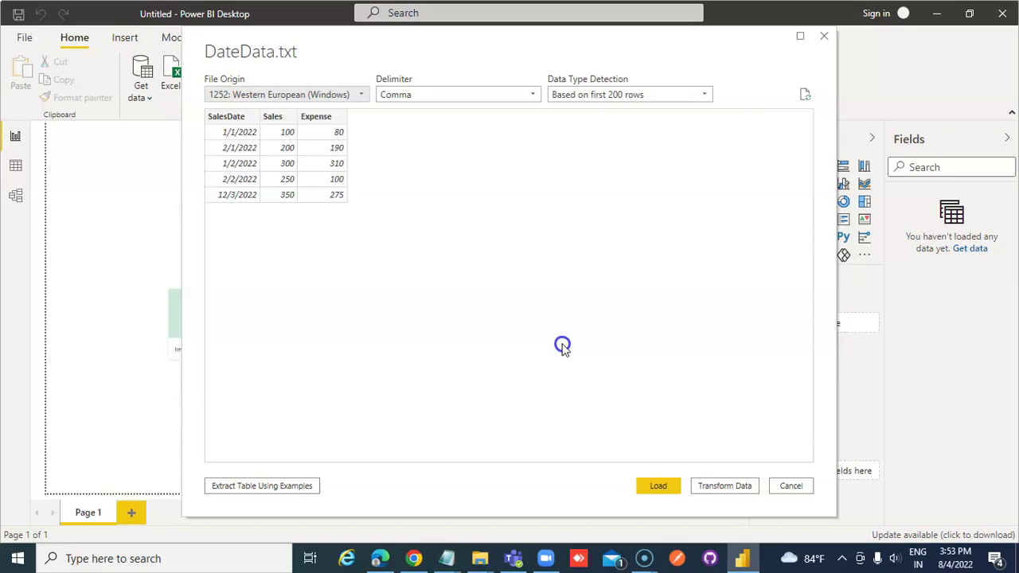
left_click(660, 485)
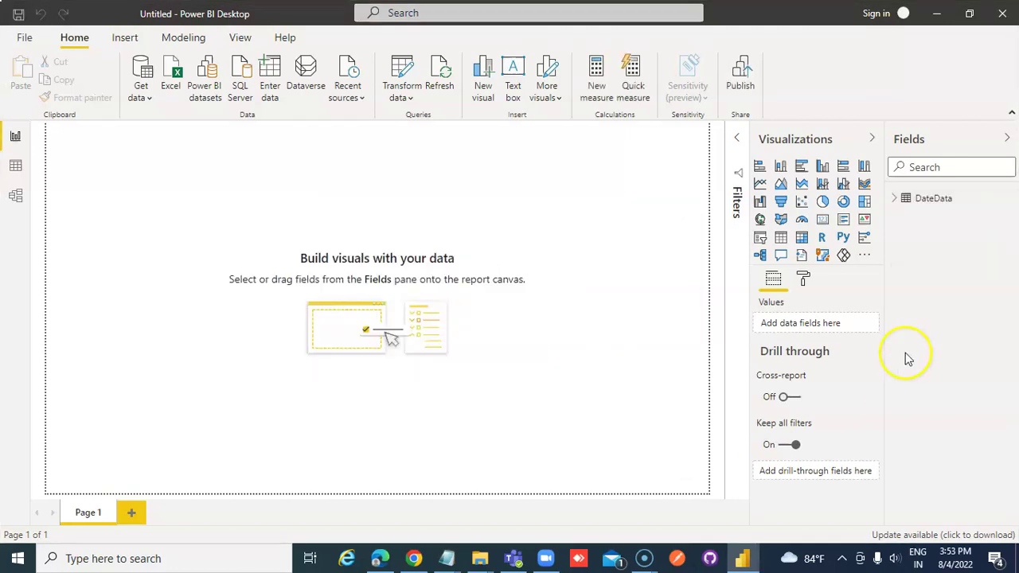
Expand DateData in Fields, switch to data view, and open the query behind its Sales column
left_click(894, 198)
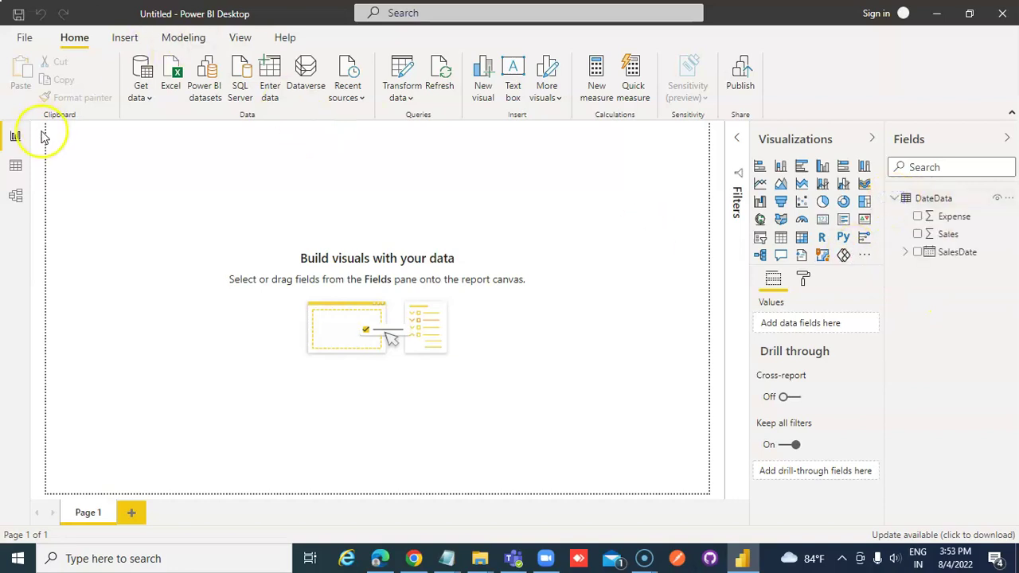
left_click(18, 169)
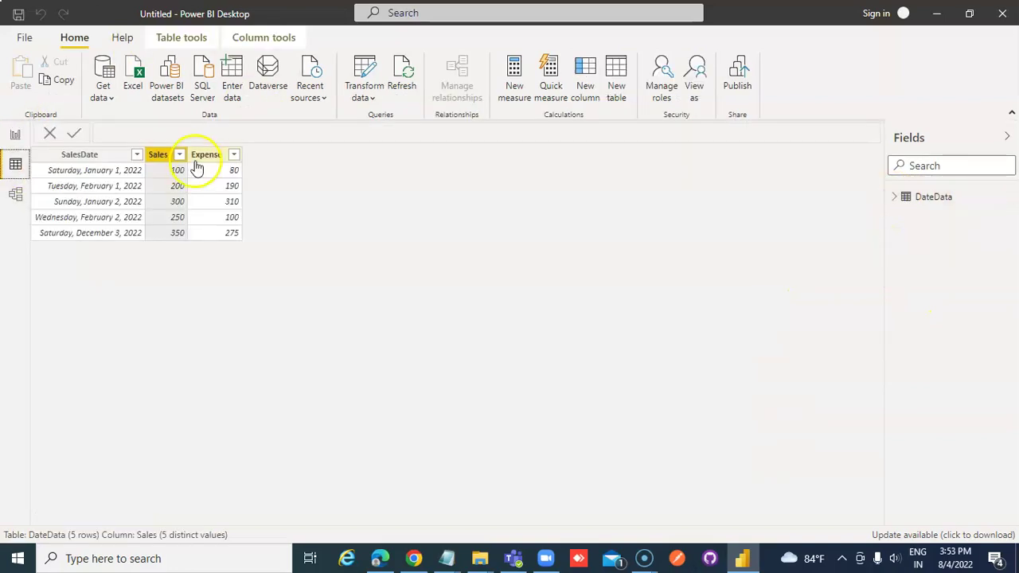
left_click(157, 156)
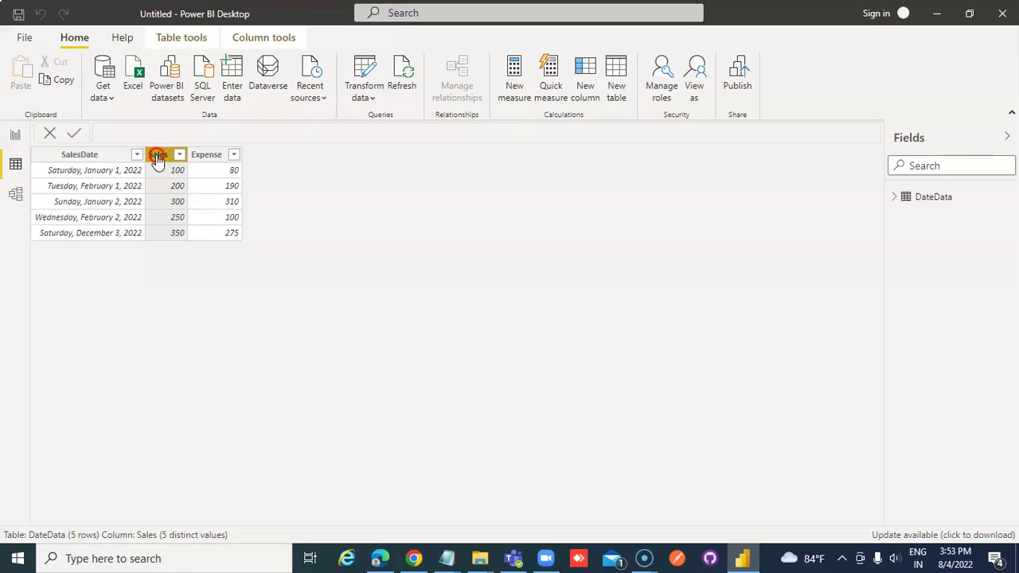
right_click(156, 156)
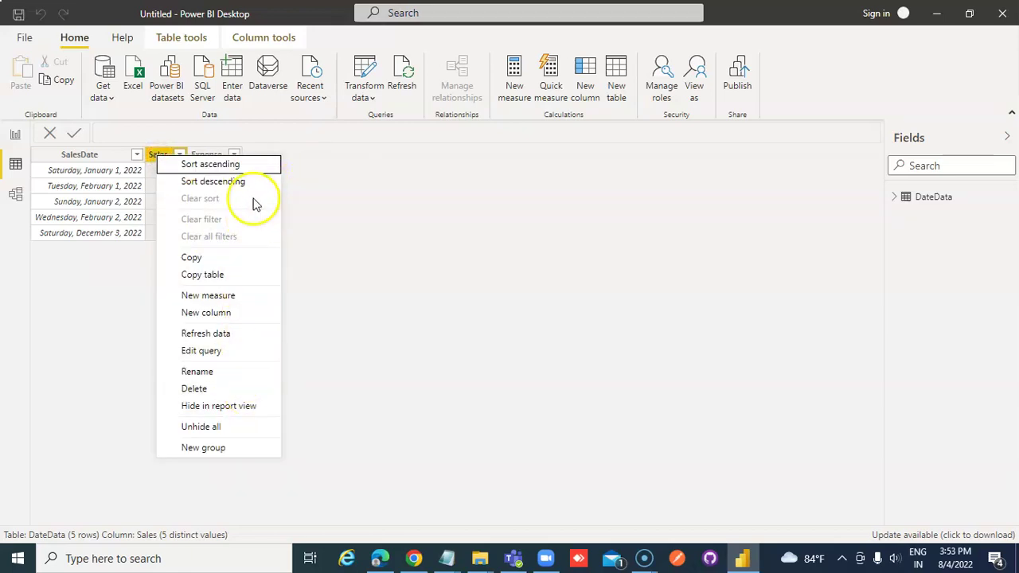
left_click(236, 352)
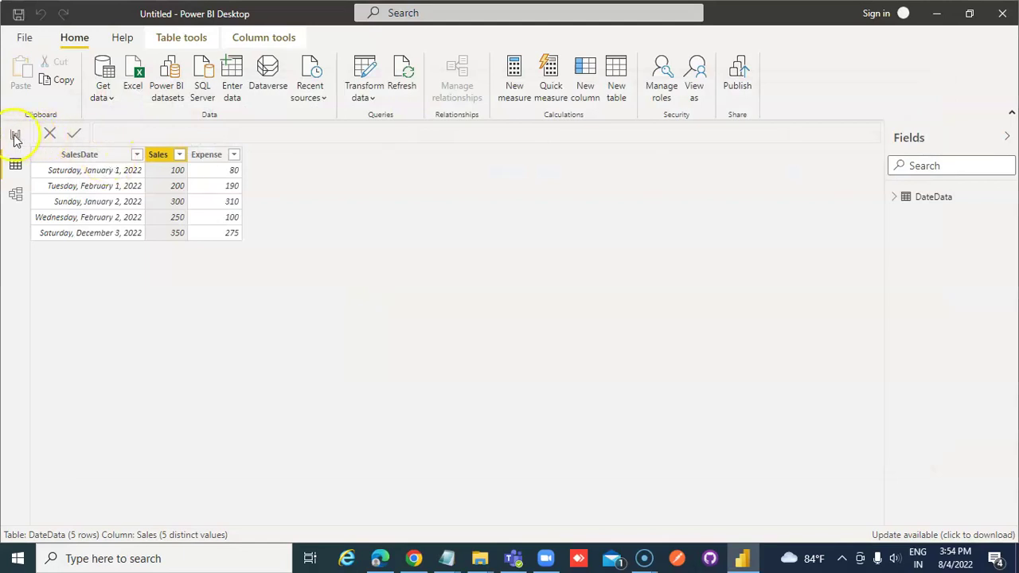
Back in Report view, set the Expense field's summarization to Don't summarize
left_click(181, 37)
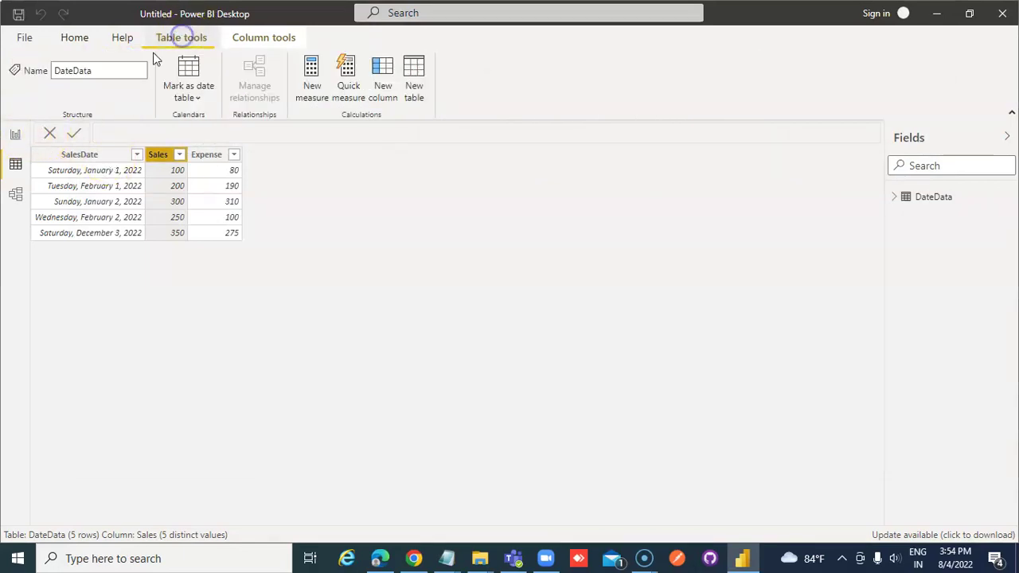
left_click(15, 135)
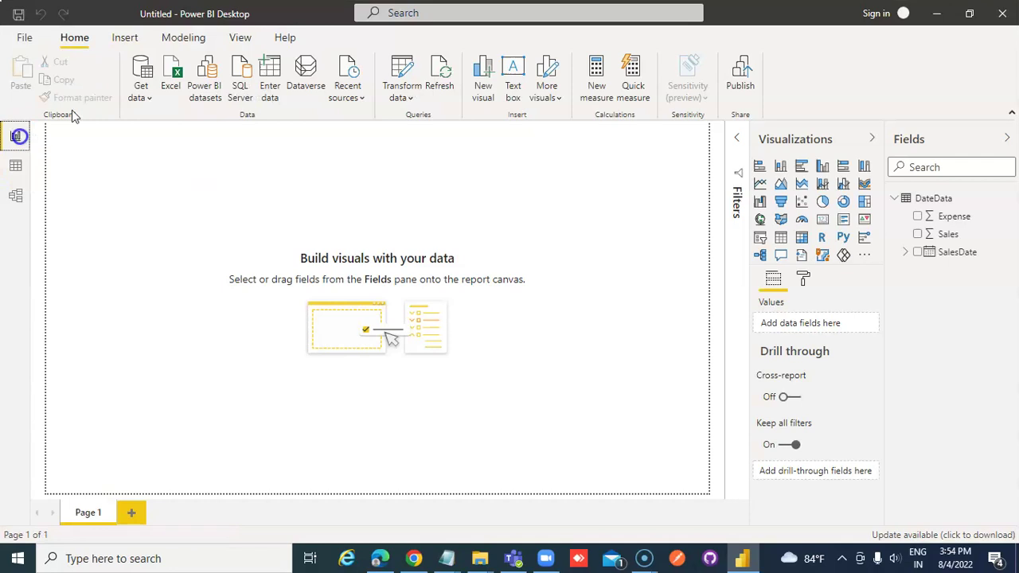
left_click(183, 40)
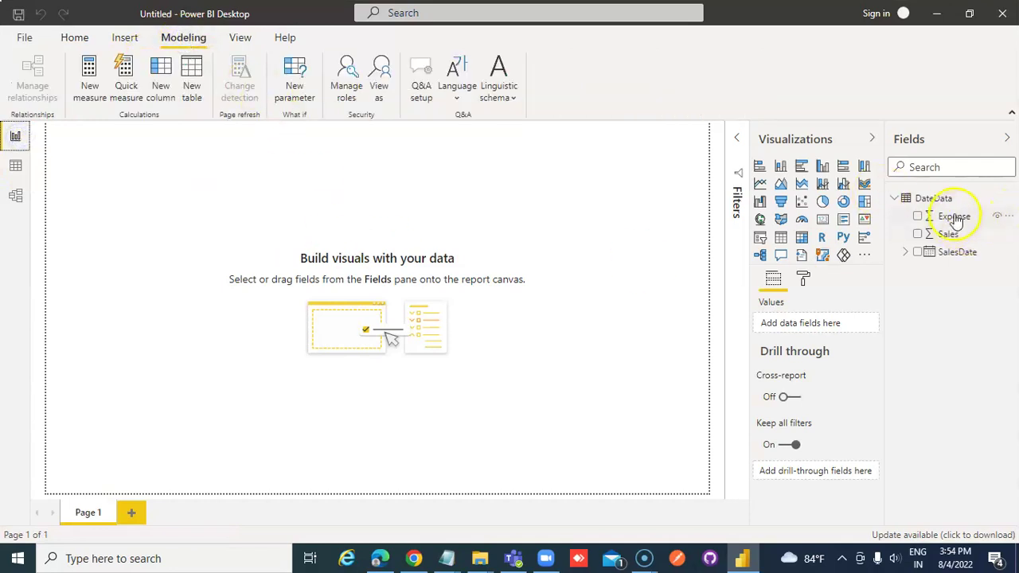
left_click_drag(952, 216, 385, 181)
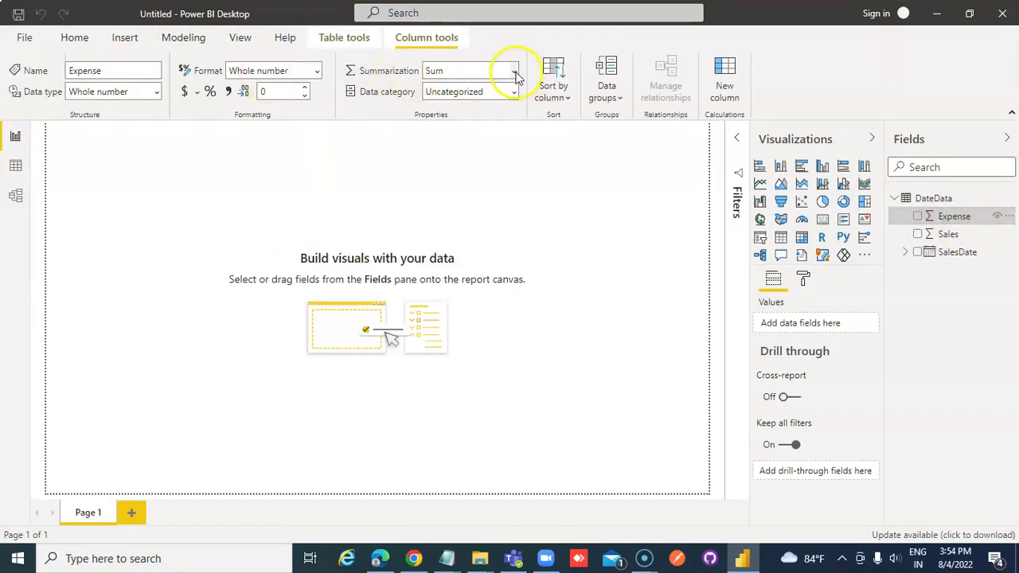
left_click(511, 72)
left_click(455, 91)
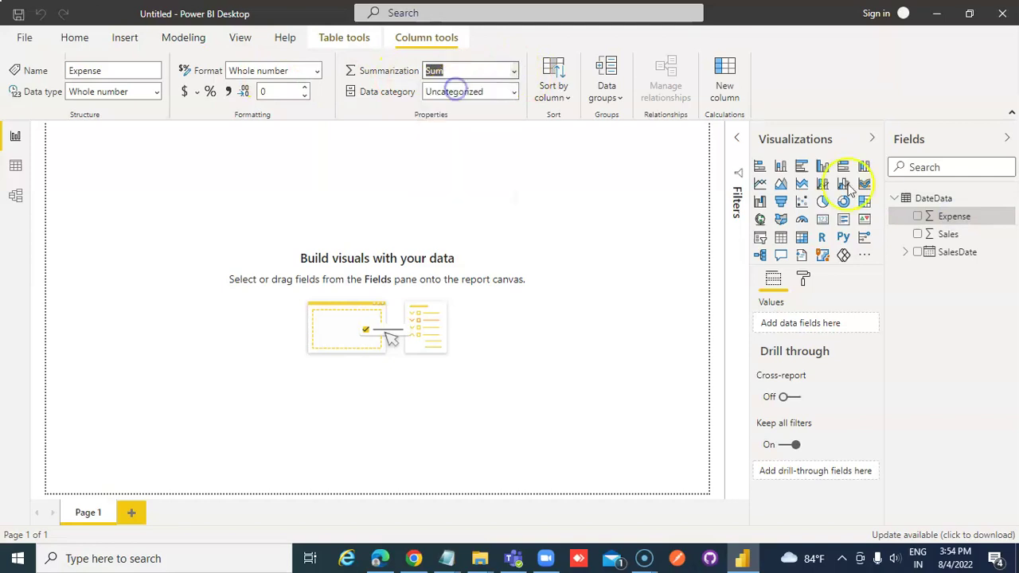
Set Sales to Don't summarize and expand SalesDate's date hierarchy
left_click(944, 236)
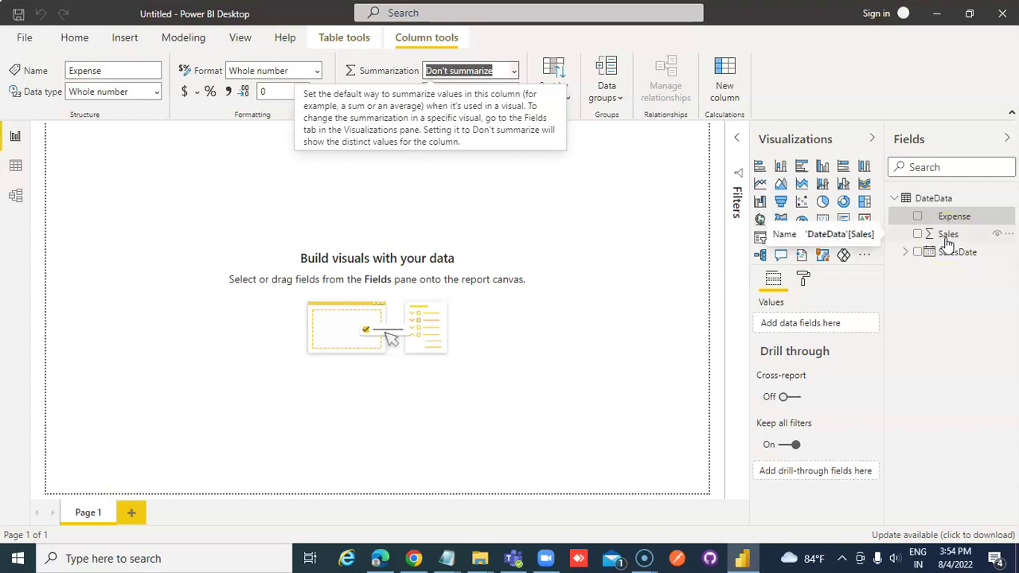
left_click(947, 235)
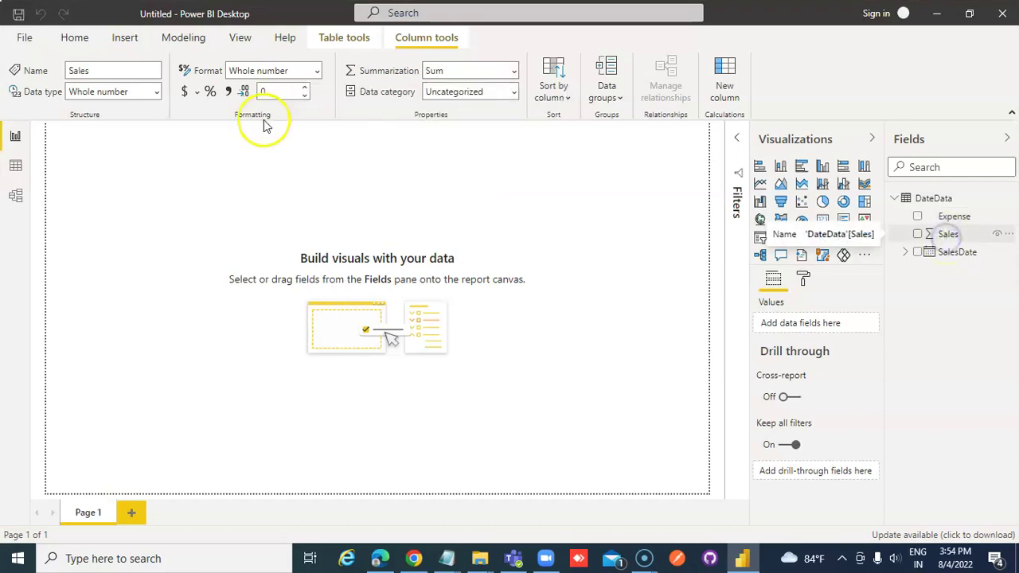
left_click(516, 72)
left_click(479, 90)
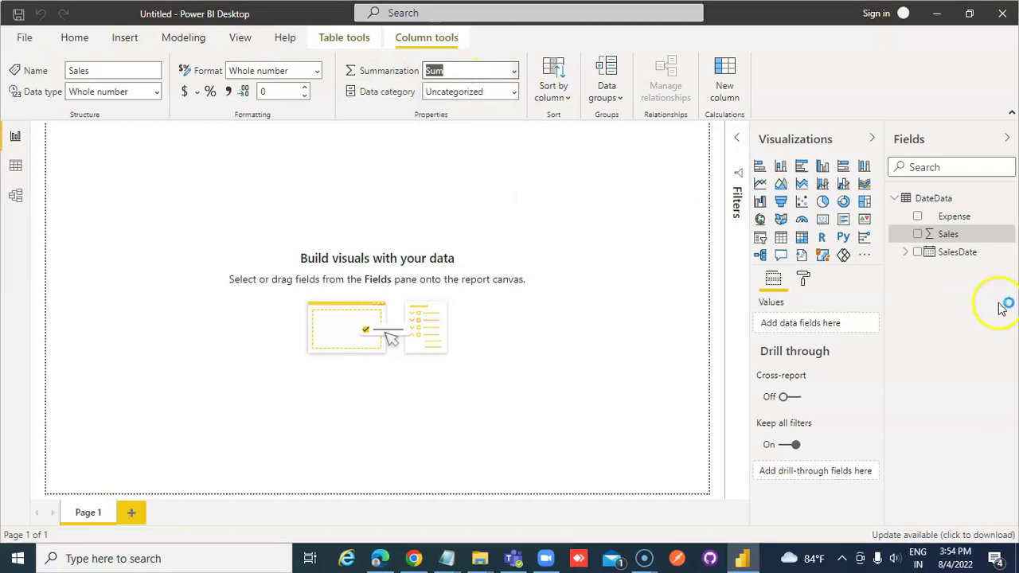
left_click(904, 253)
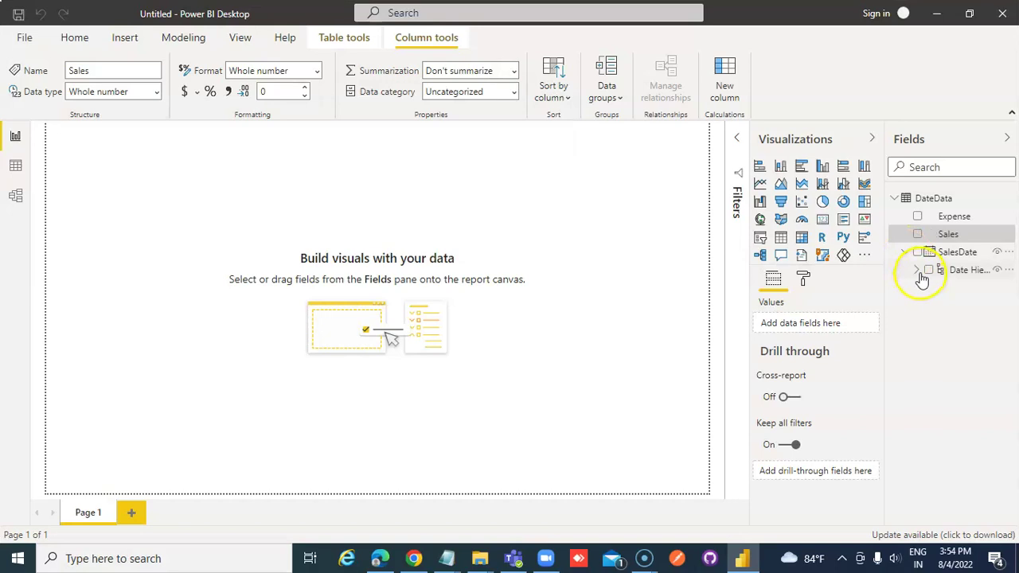
left_click(917, 271)
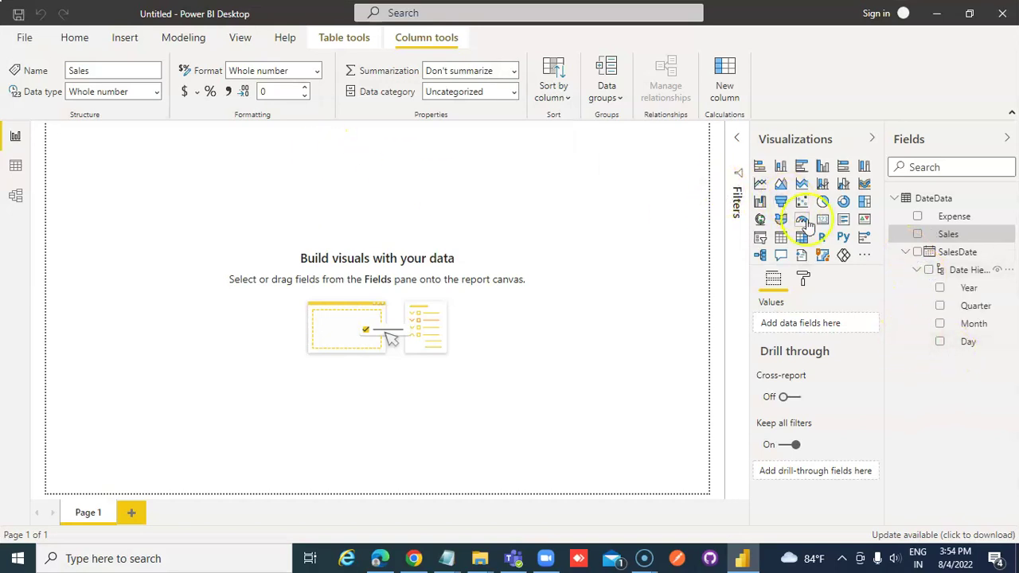
Add an enlarged table visual with Day, Month, Year, Sales and Expense, omitting Quarter
left_click(780, 237)
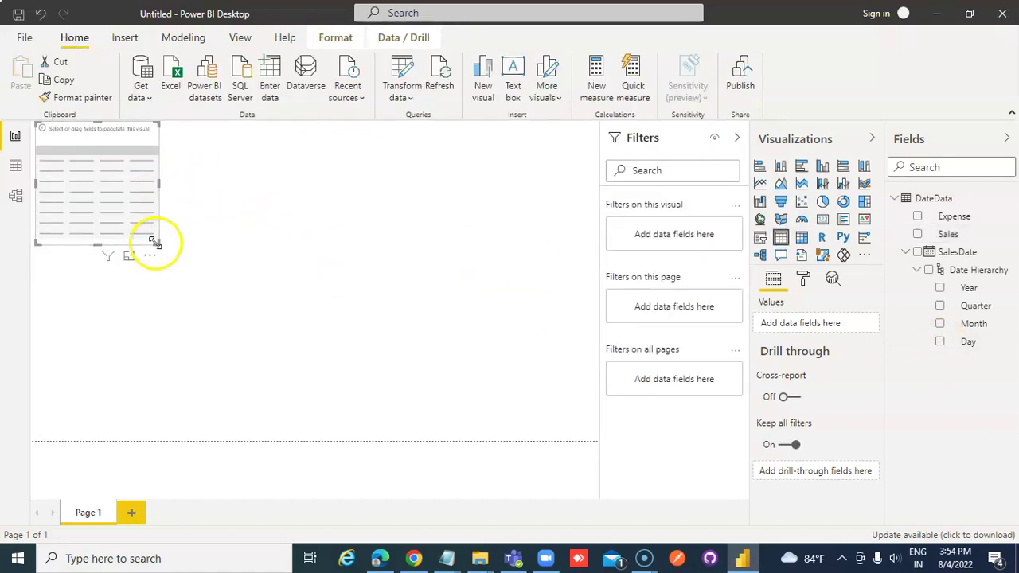
left_click_drag(151, 244, 247, 296)
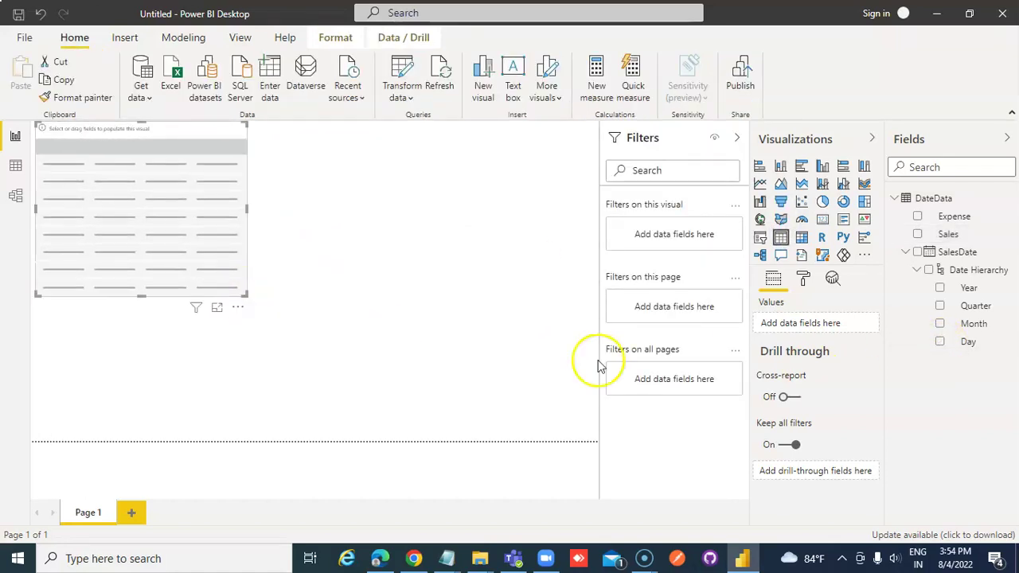
left_click(942, 344)
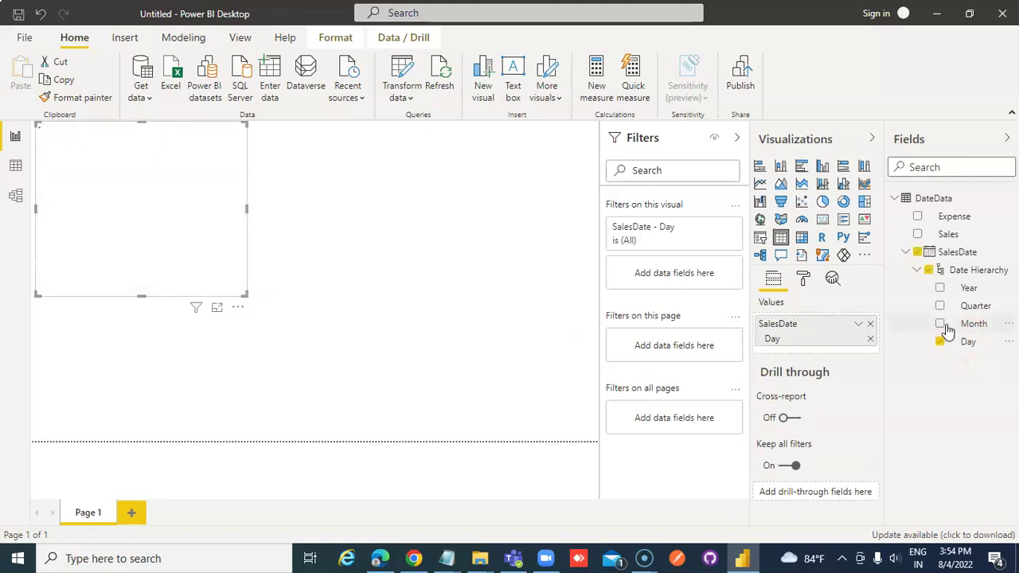
left_click(942, 325)
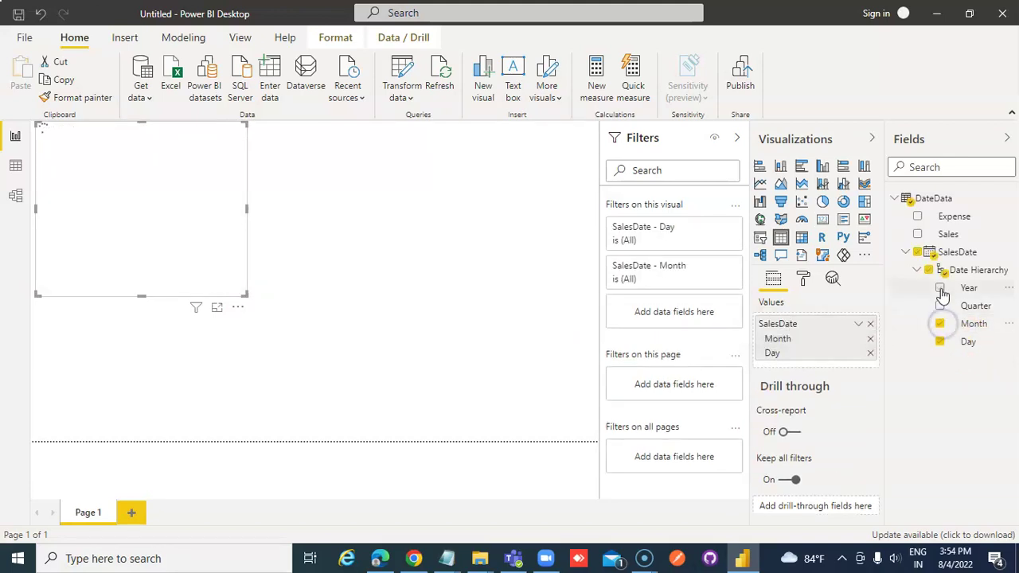
left_click(940, 289)
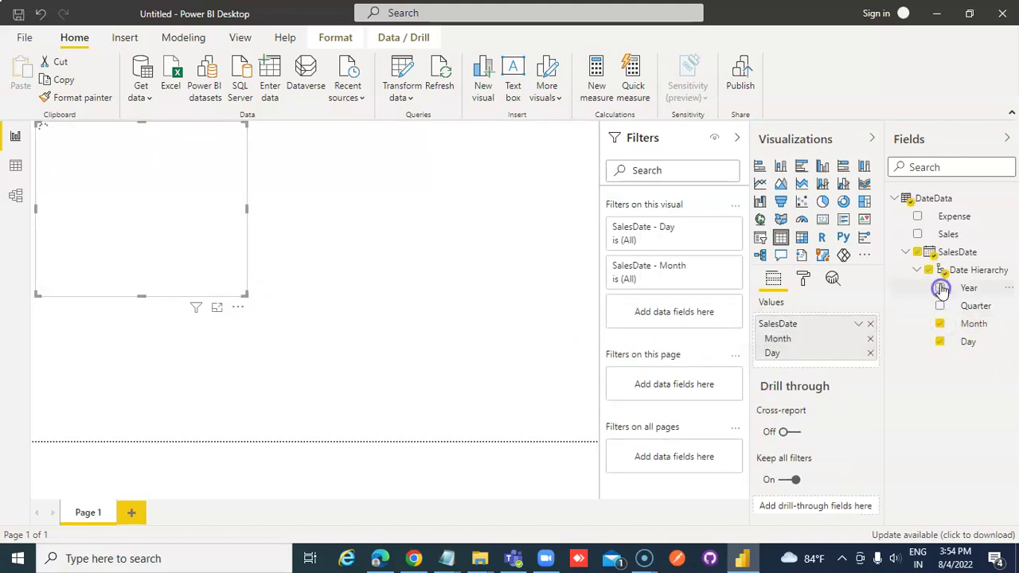
left_click(918, 235)
left_click(917, 216)
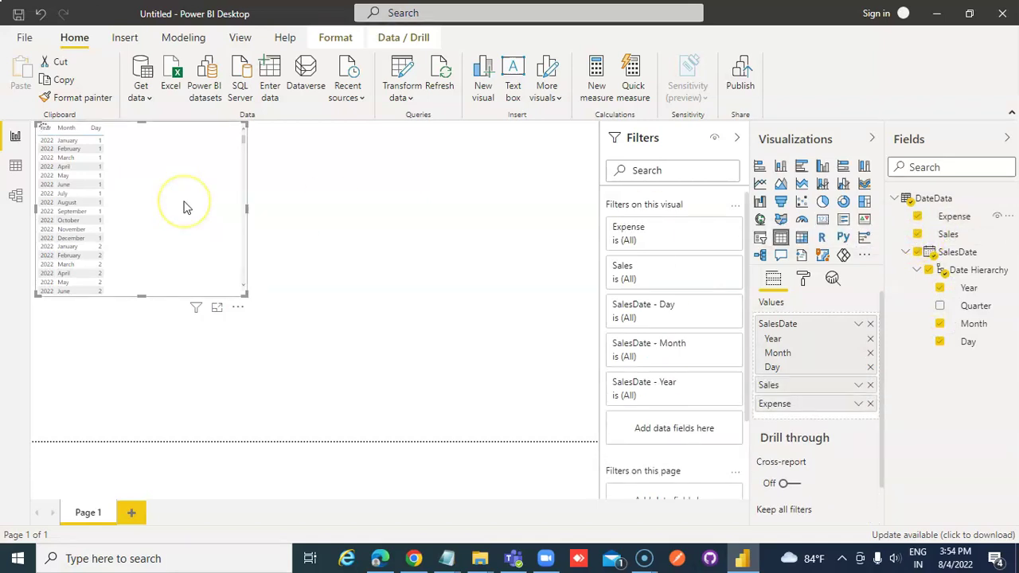
Select the 2022 January row, then clear the table's row selection
left_click(136, 143)
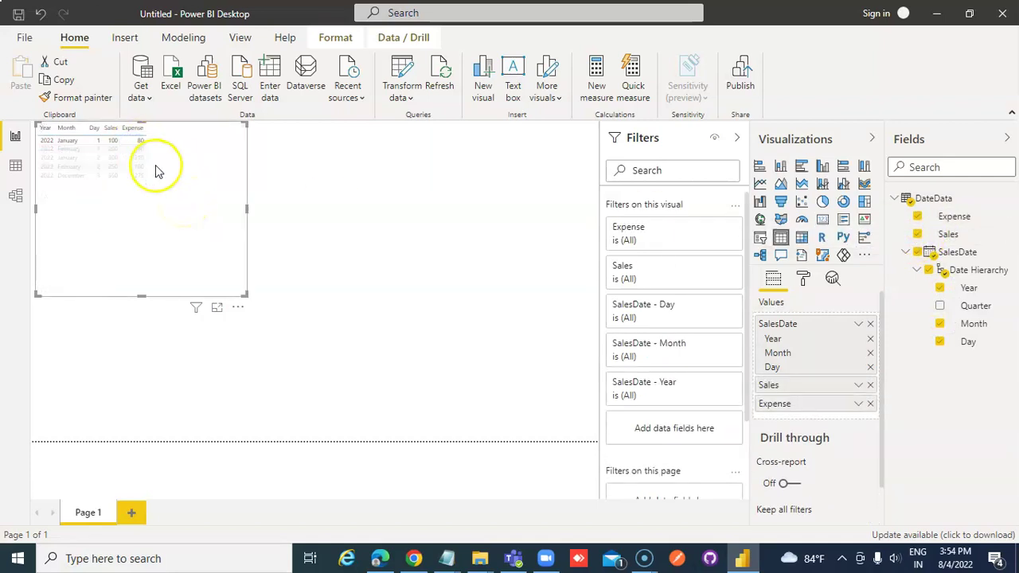
left_click(178, 177)
left_click(867, 359)
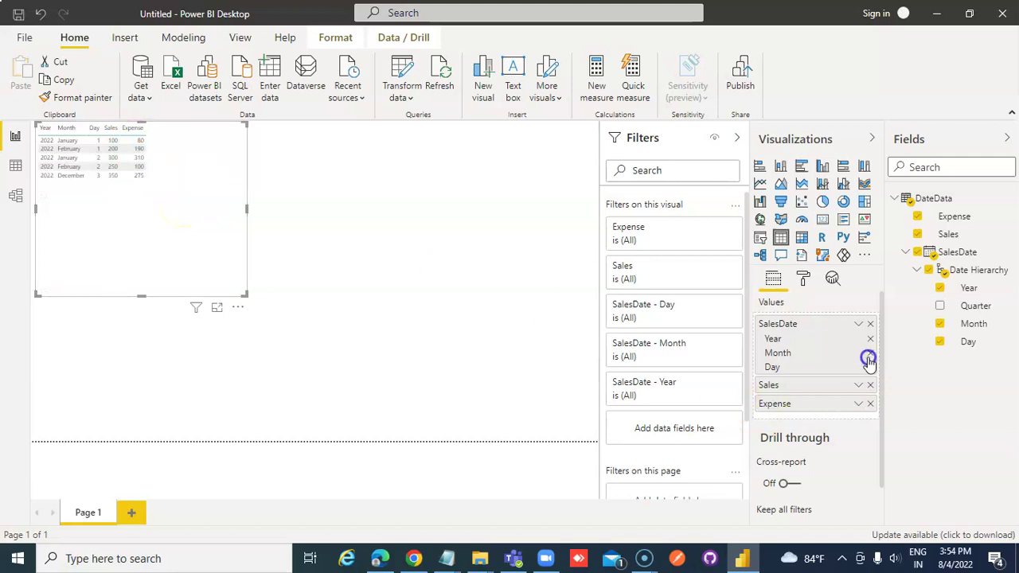
Set the table visual's column header text size to 20 pt
left_click(802, 279)
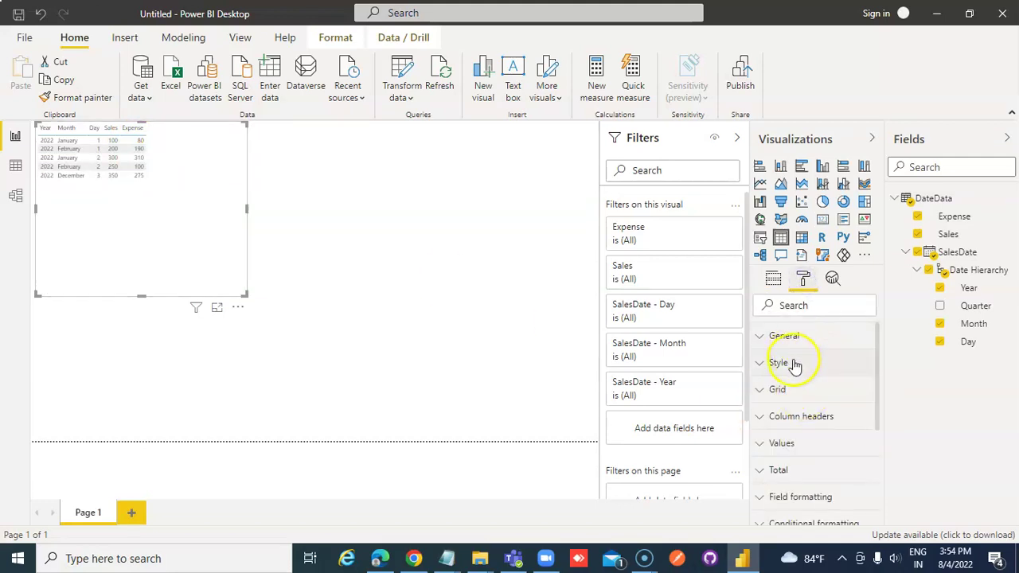
left_click(791, 363)
scroll(827, 404, "down", 3)
scroll(822, 408, "down", 3)
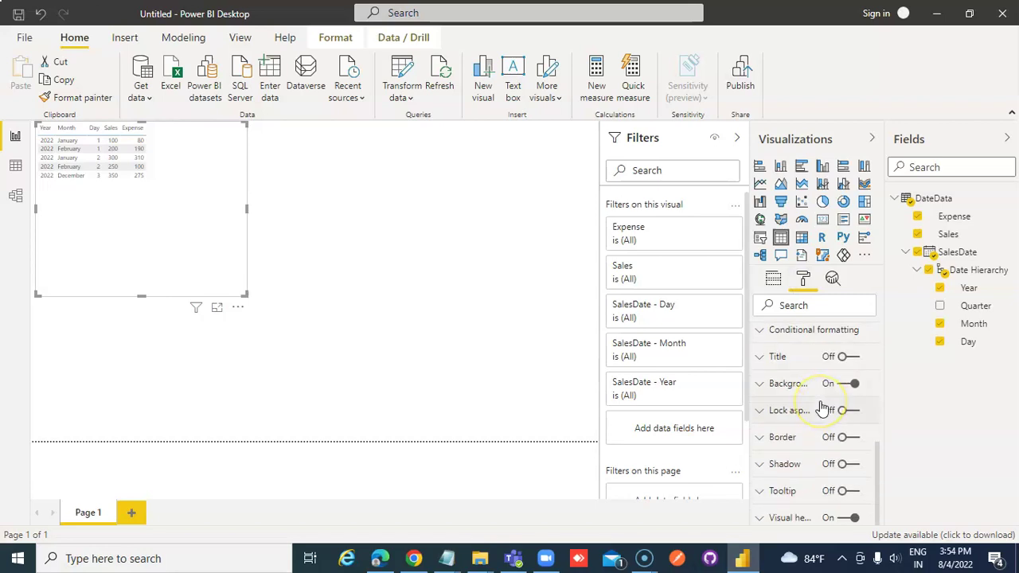
scroll(822, 408, "up", 6)
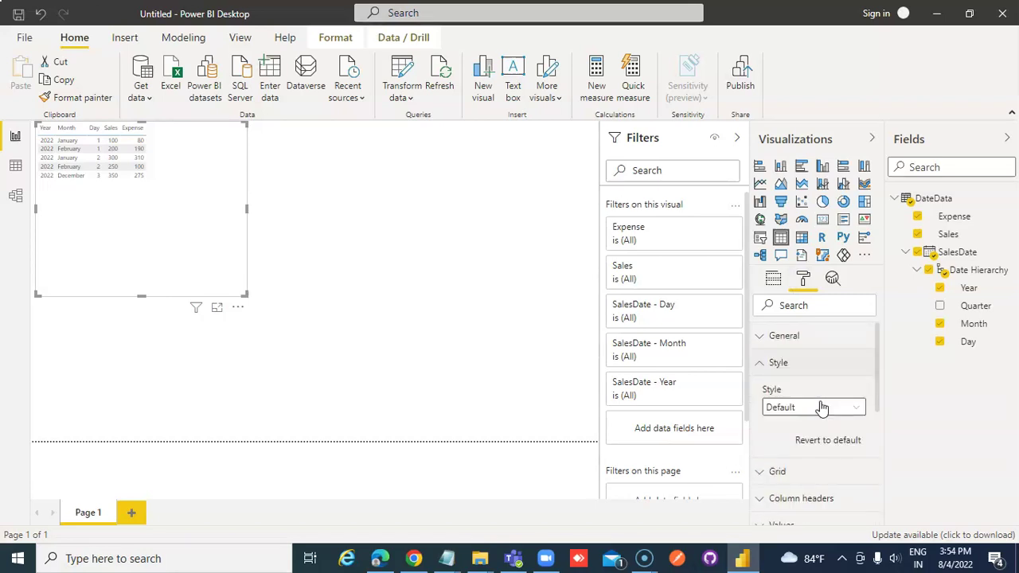
left_click(783, 362)
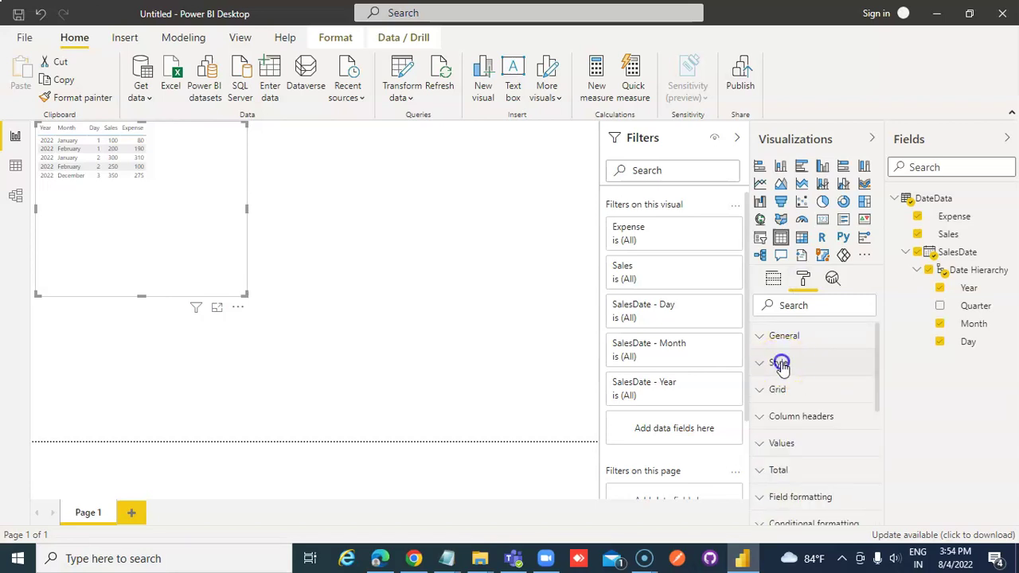
left_click(820, 416)
scroll(823, 430, "down", 4)
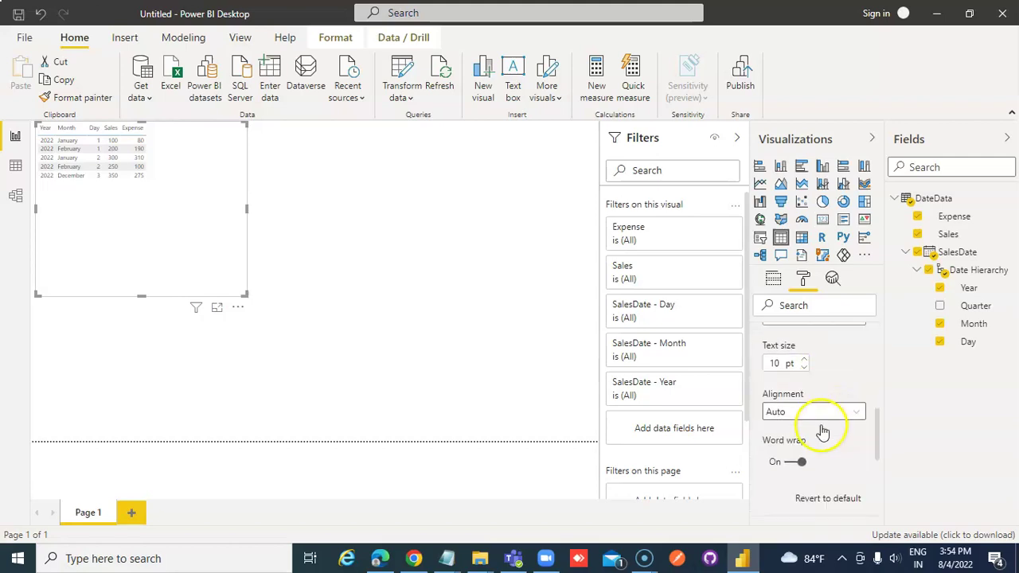
scroll(811, 406, "down", 3)
scroll(788, 382, "up", 4)
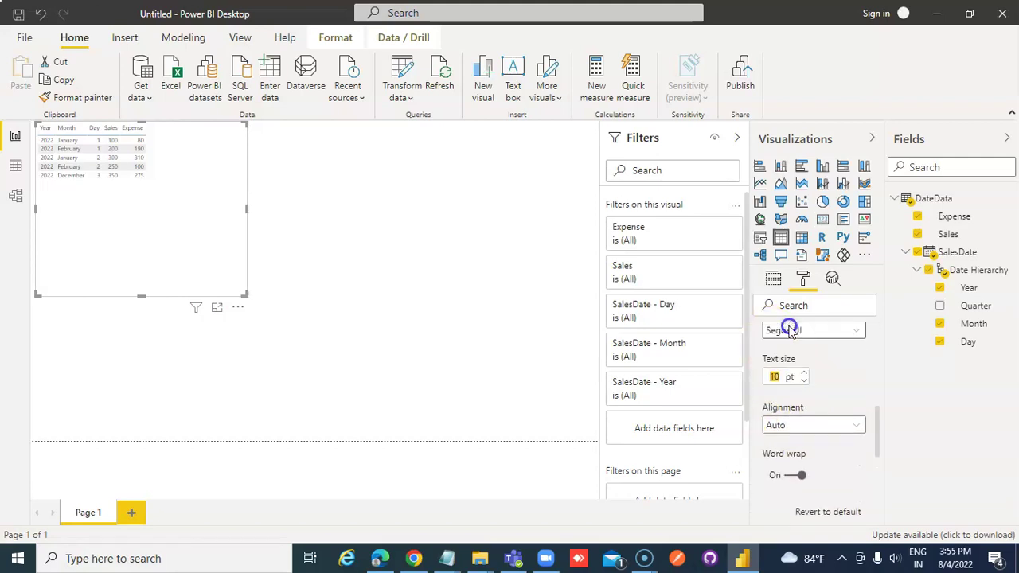
scroll(788, 330, "up", 2)
left_click(778, 496)
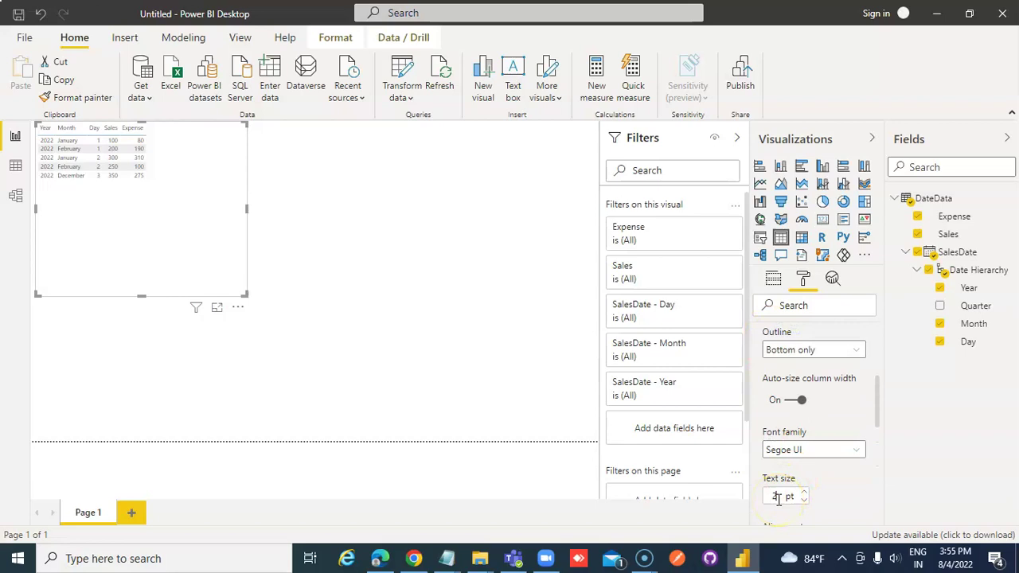
key("Return")
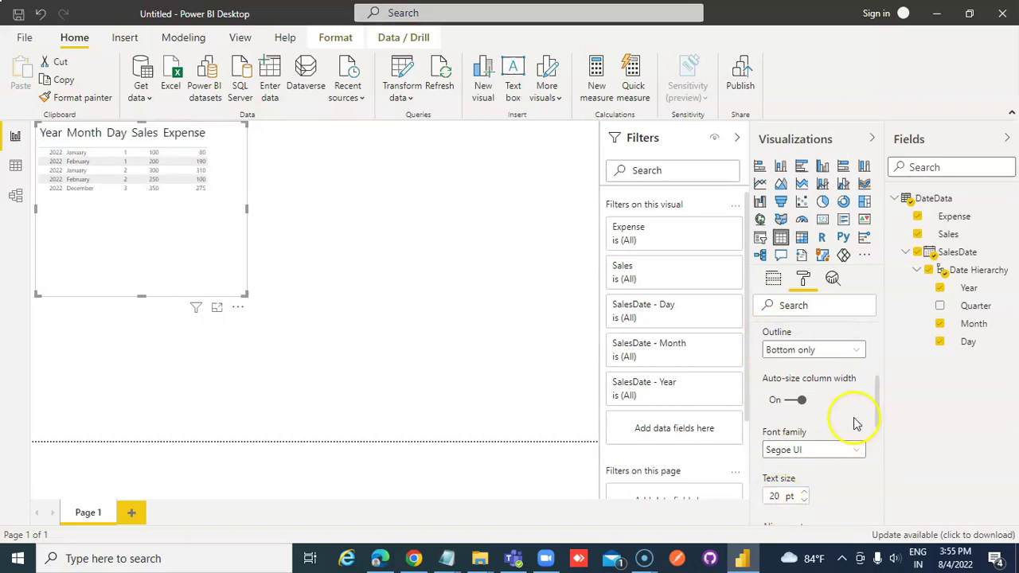
Change the table values' text size from 10 to 20 pt and deselect the visual
scroll(854, 422, "down", 4)
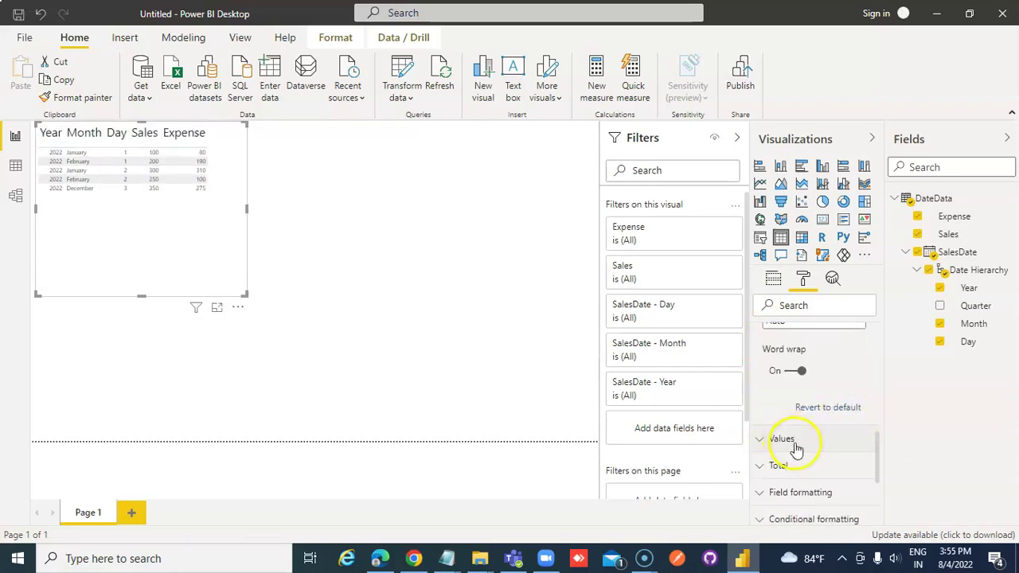
left_click(795, 448)
scroll(795, 443, "down", 5)
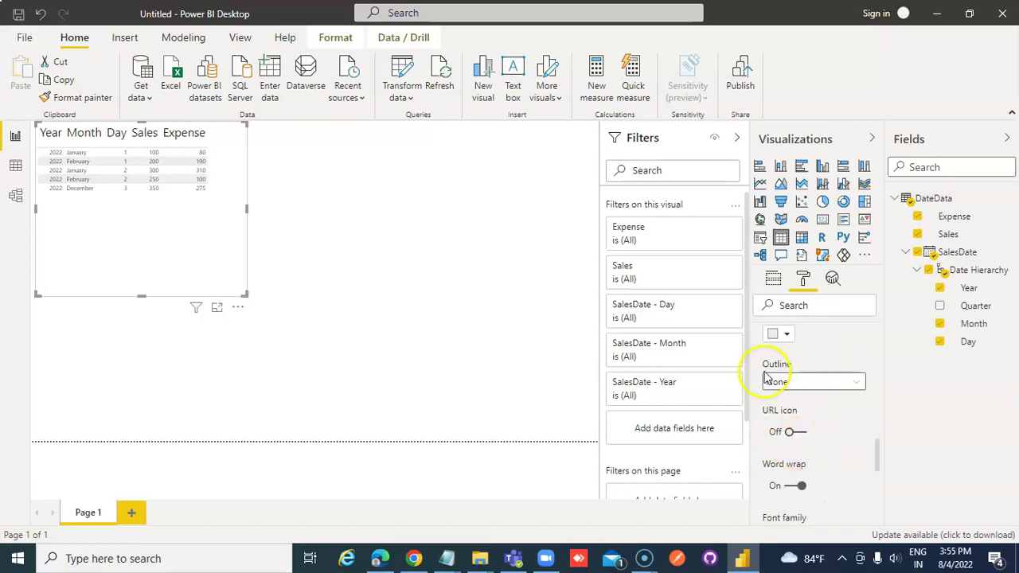
scroll(776, 386, "up", 3)
scroll(790, 475, "down", 2)
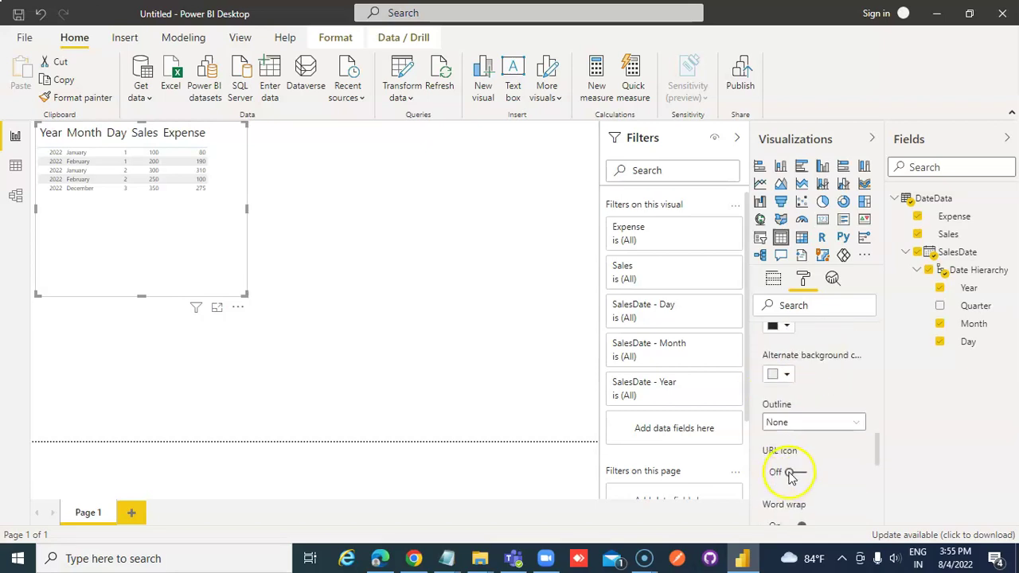
scroll(790, 477, "down", 3)
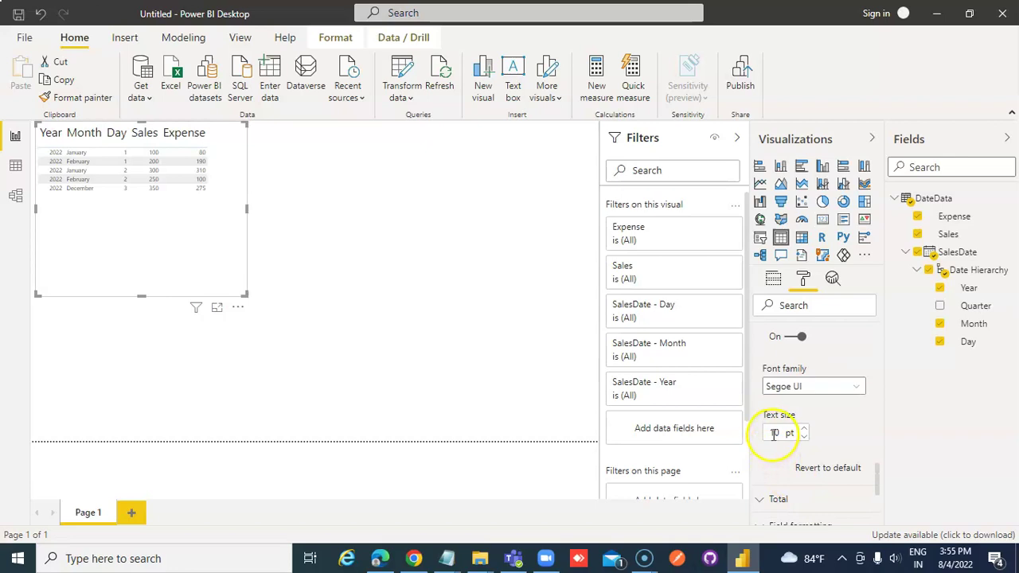
double_click(782, 430)
type("2")
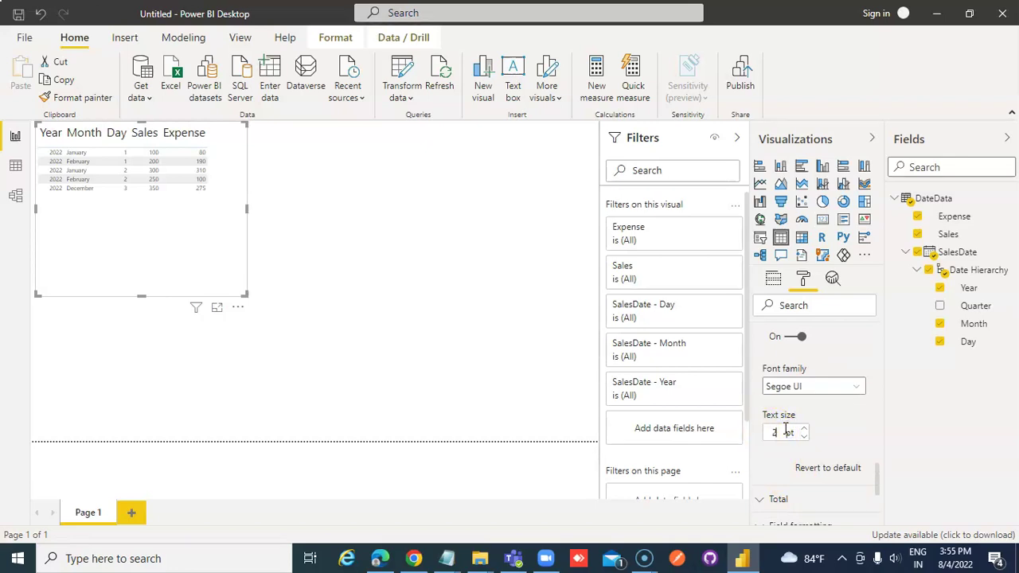
type("0")
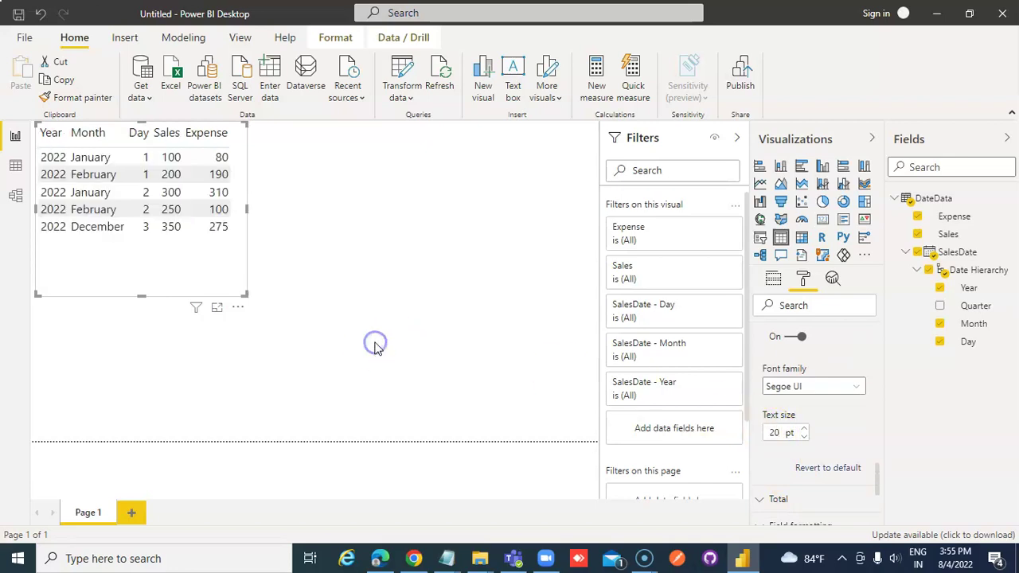
left_click(375, 345)
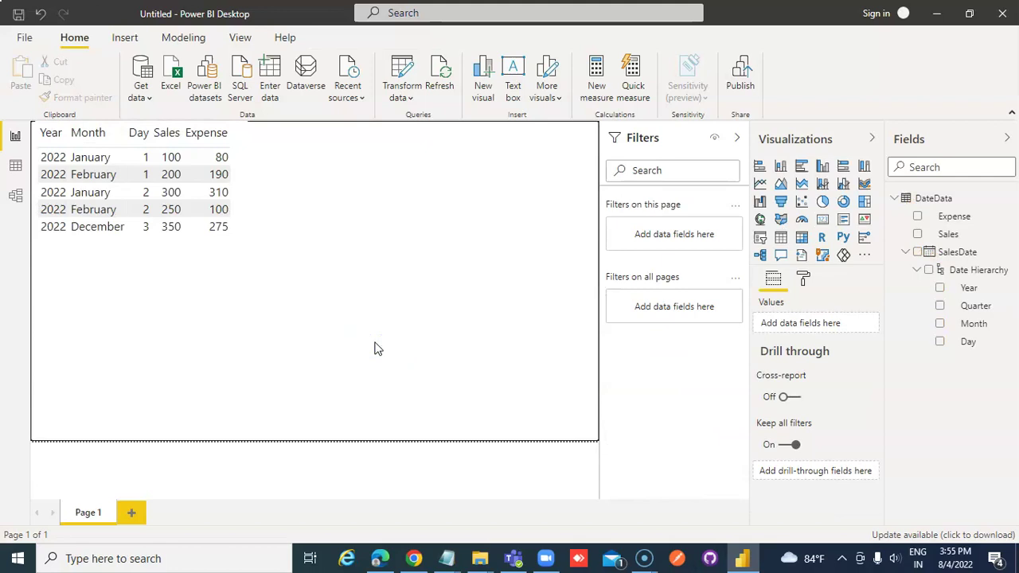
Create a new calculated column named SalesBracket starting with IF(OR(
left_click(184, 38)
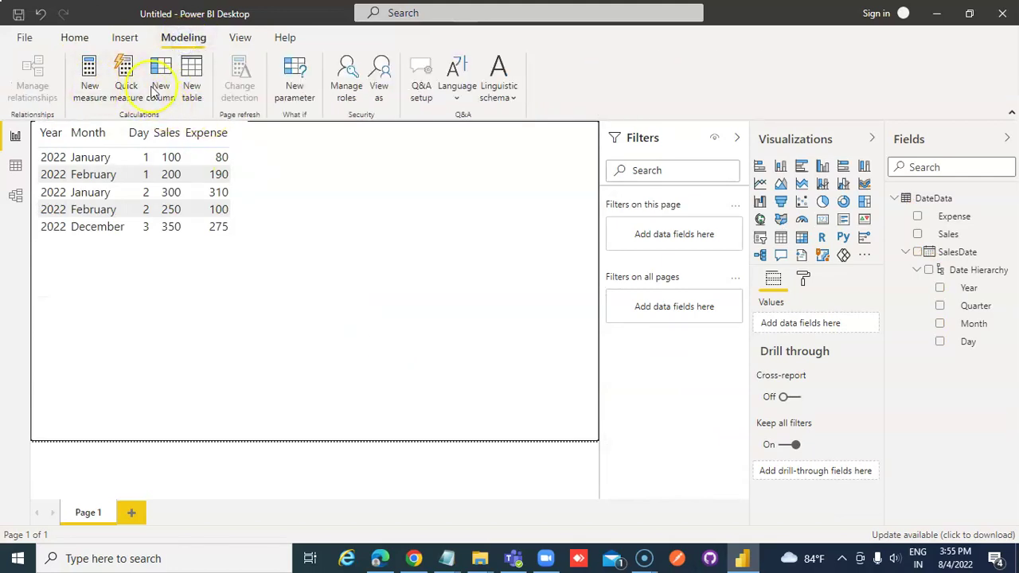
left_click(156, 88)
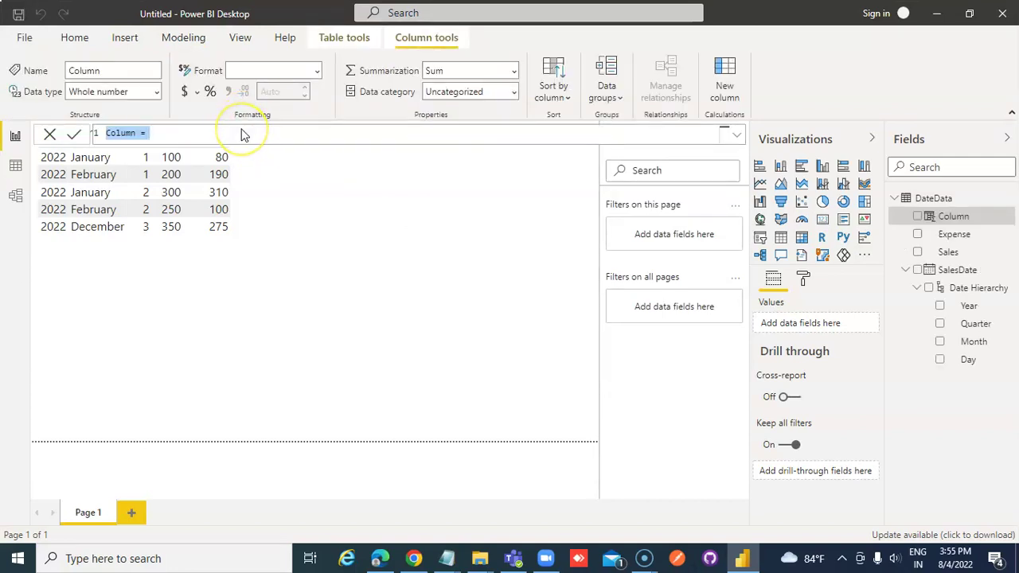
type("Sales")
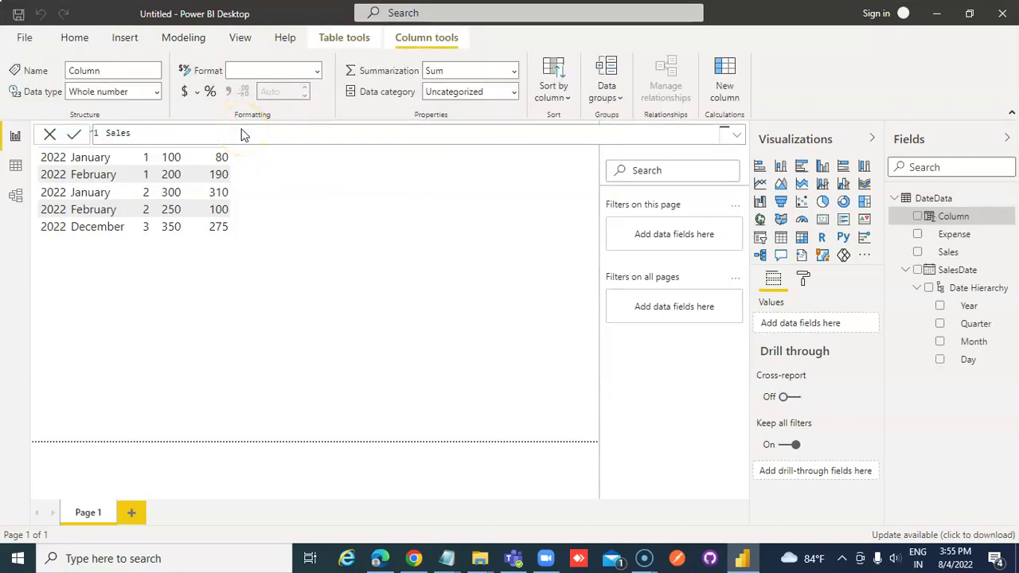
type("Bracket =")
type("If( ")
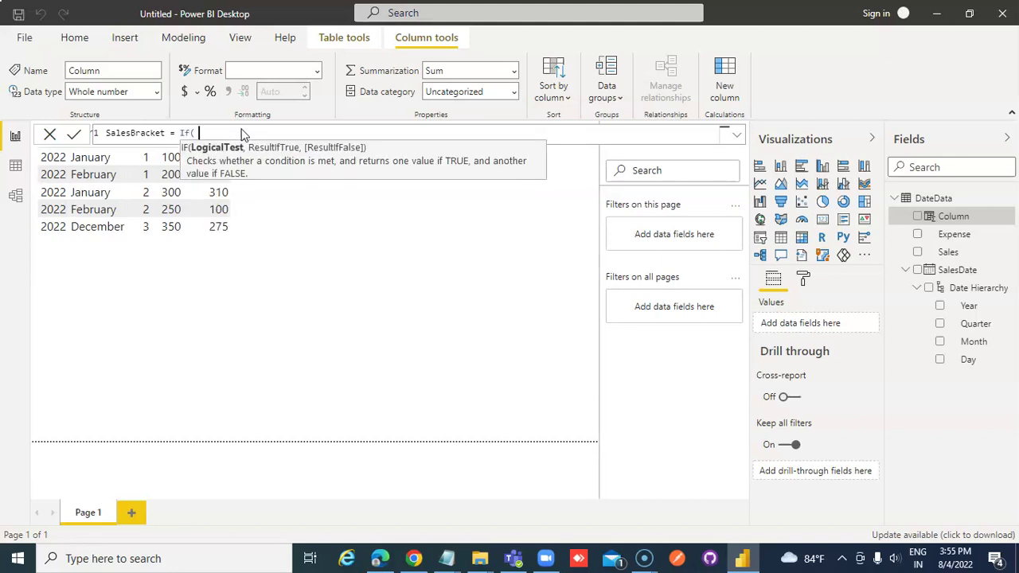
type("OR (Date")
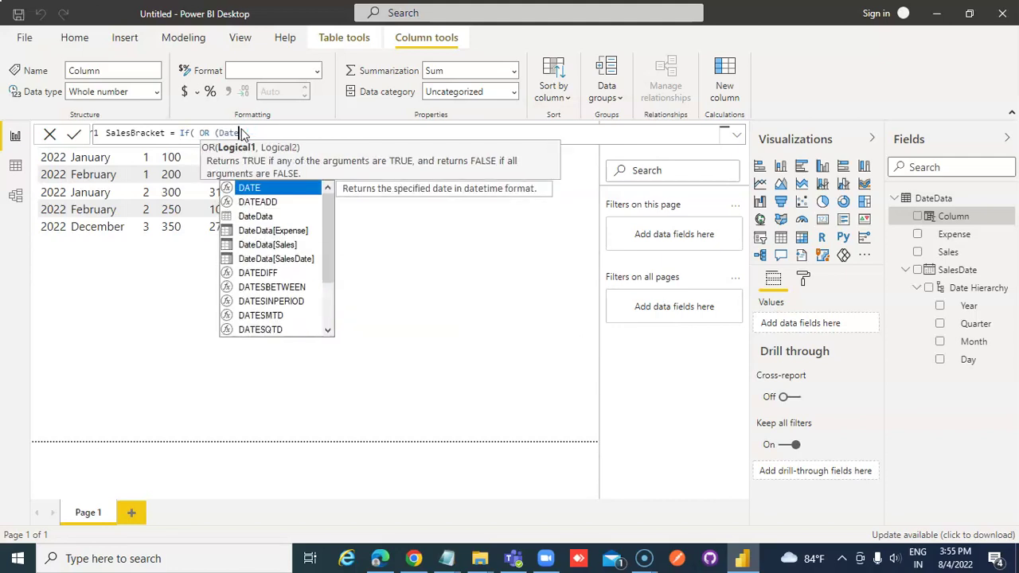
Complete the conditions Sales>100 or Expense<200, returning "Good Sales" else "Medium Dales"
left_click(270, 245)
left_click(270, 245)
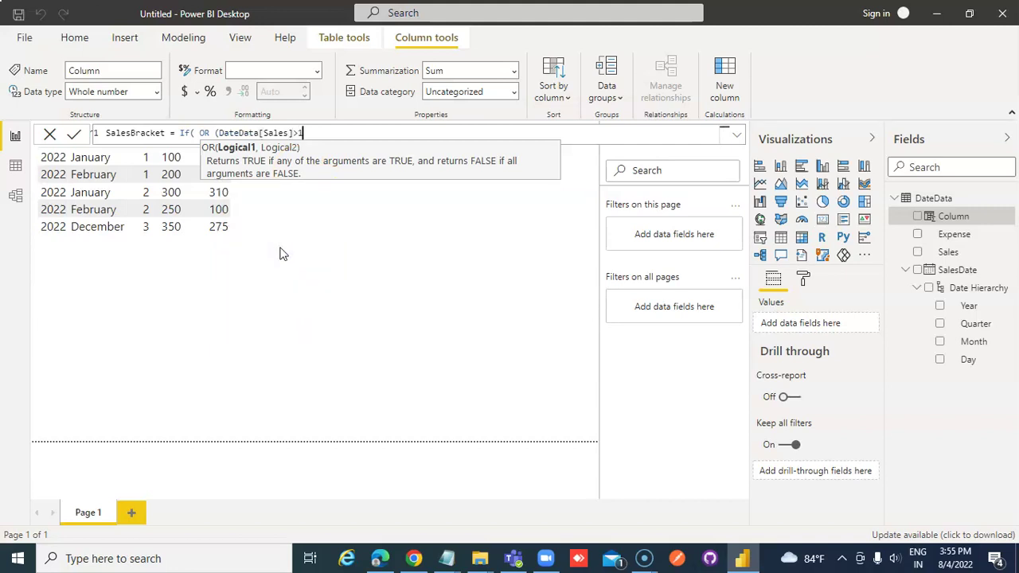
type(">100, ")
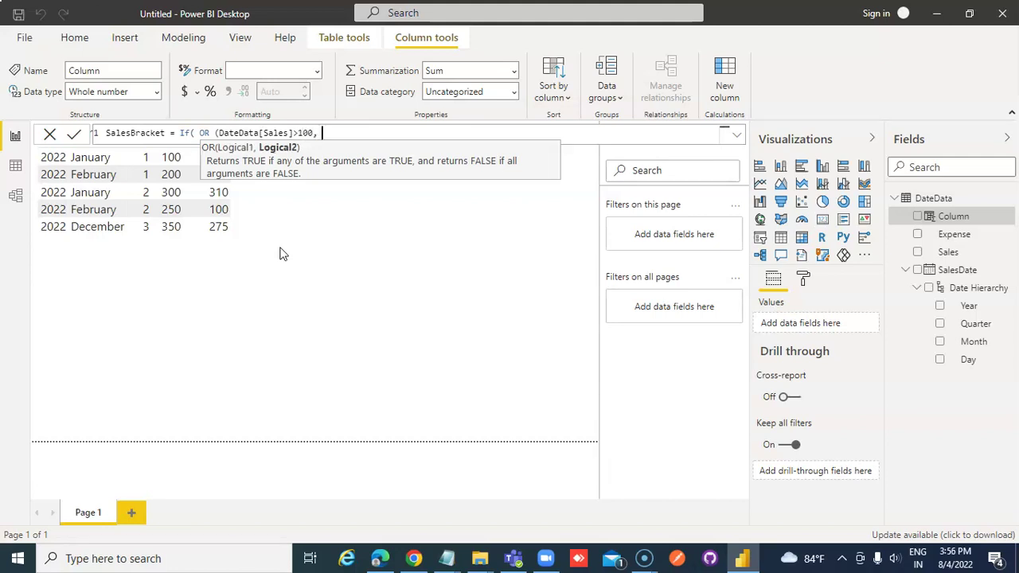
type("Date")
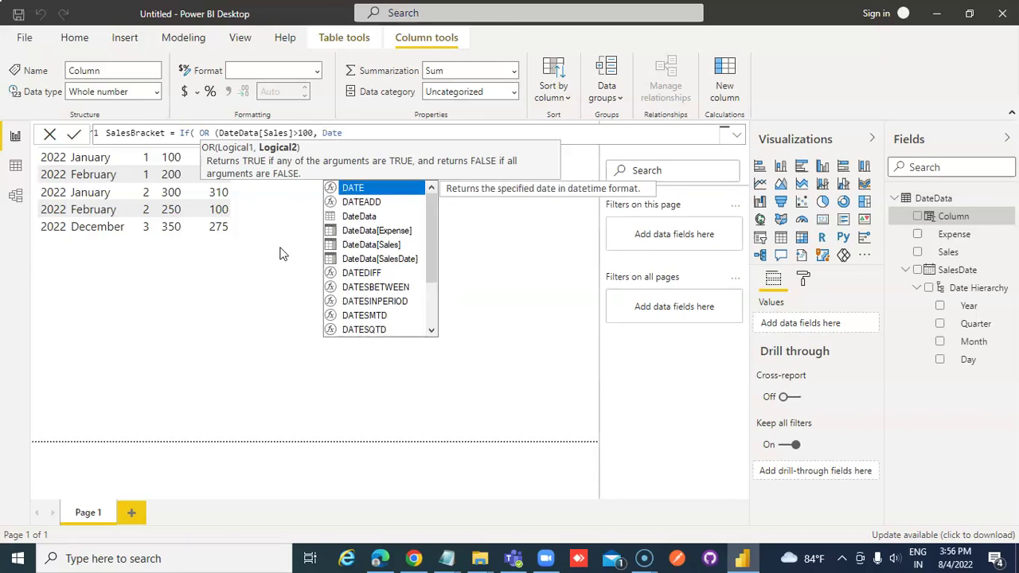
double_click(378, 232)
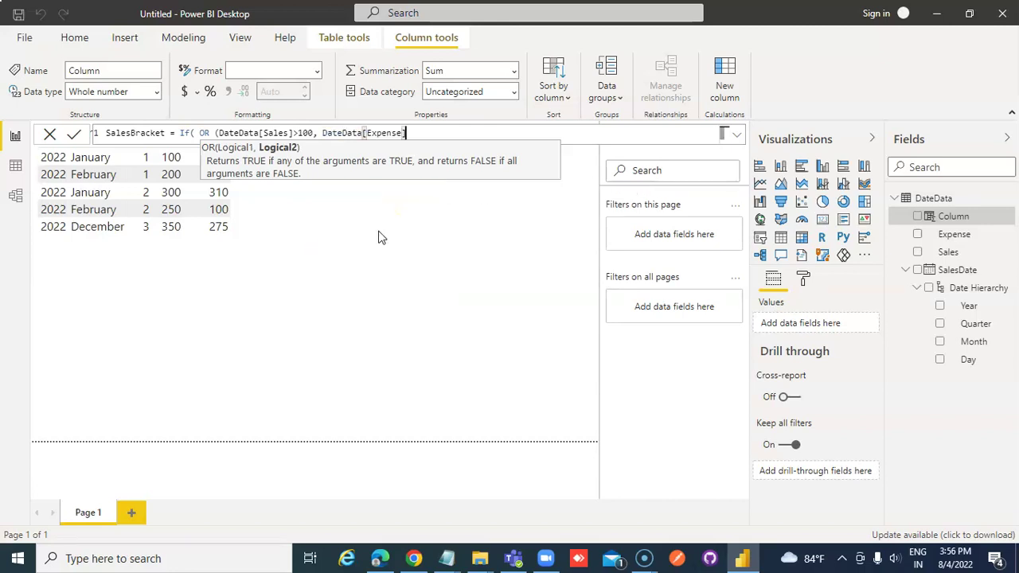
type("<2")
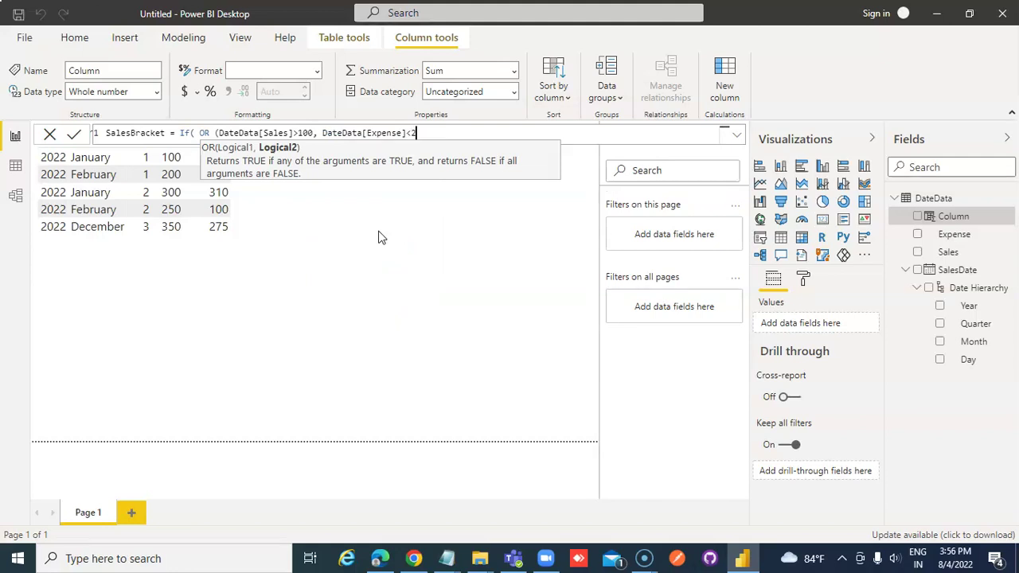
type("00")
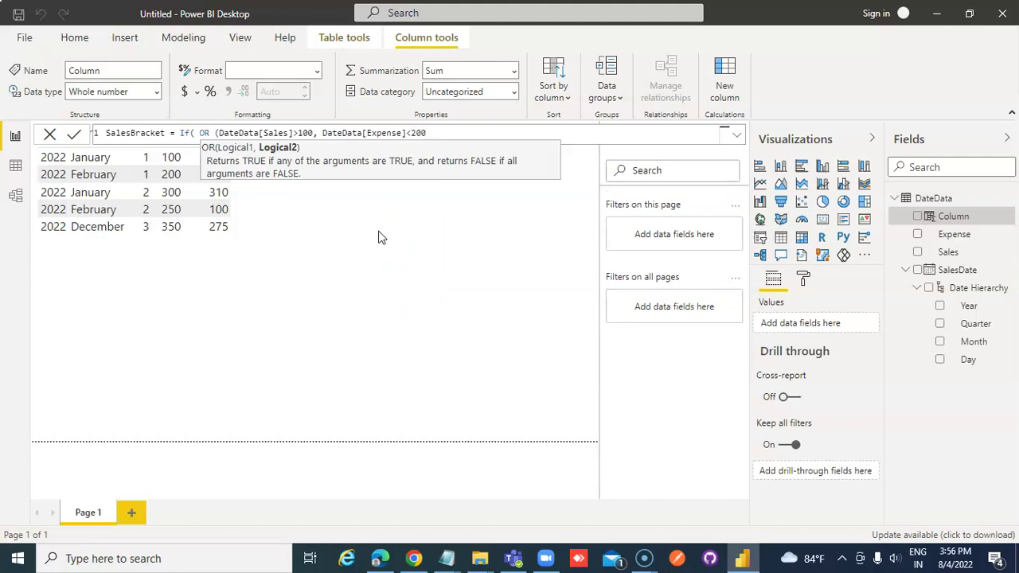
type("),")
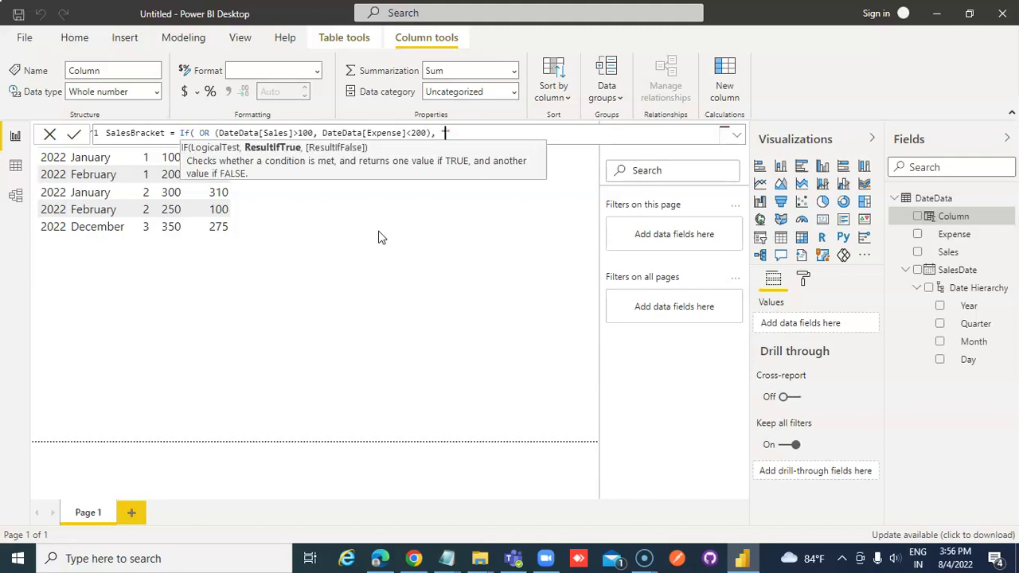
type(" \"Good Sales")
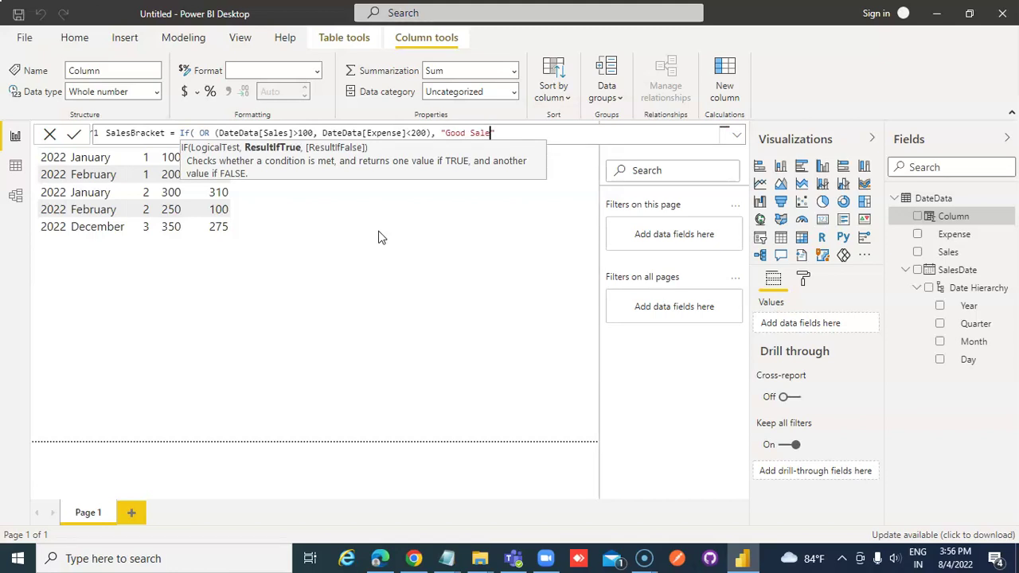
type("\", \"Medium")
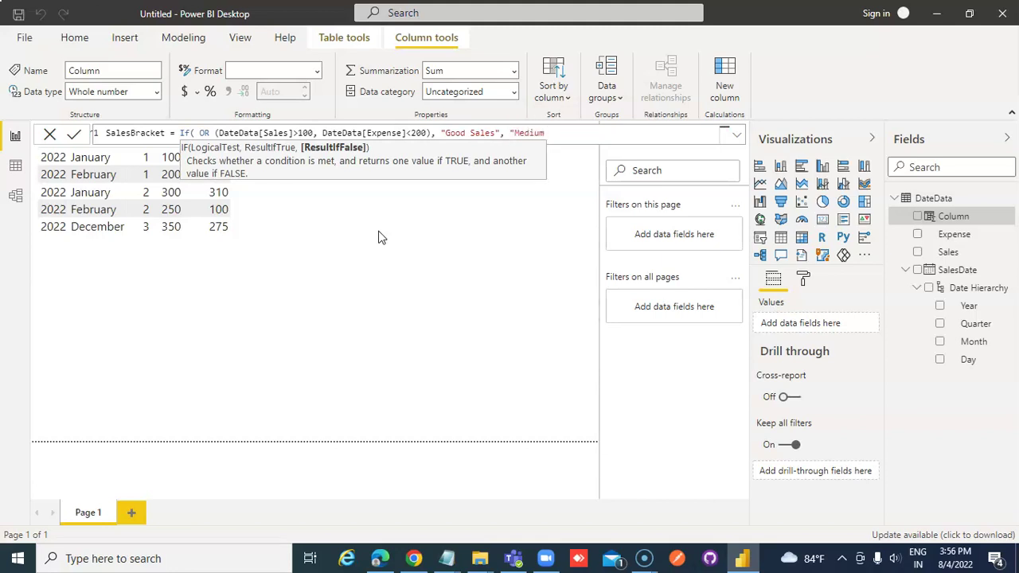
type("s")
type(")")
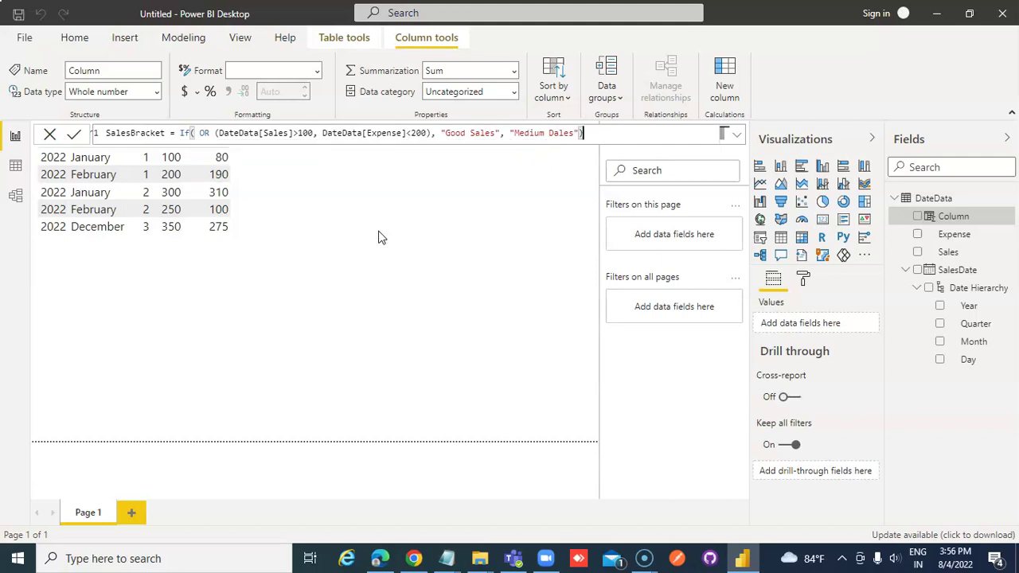
Commit the SalesBracket formula and select the table visual on the report page
left_click(74, 134)
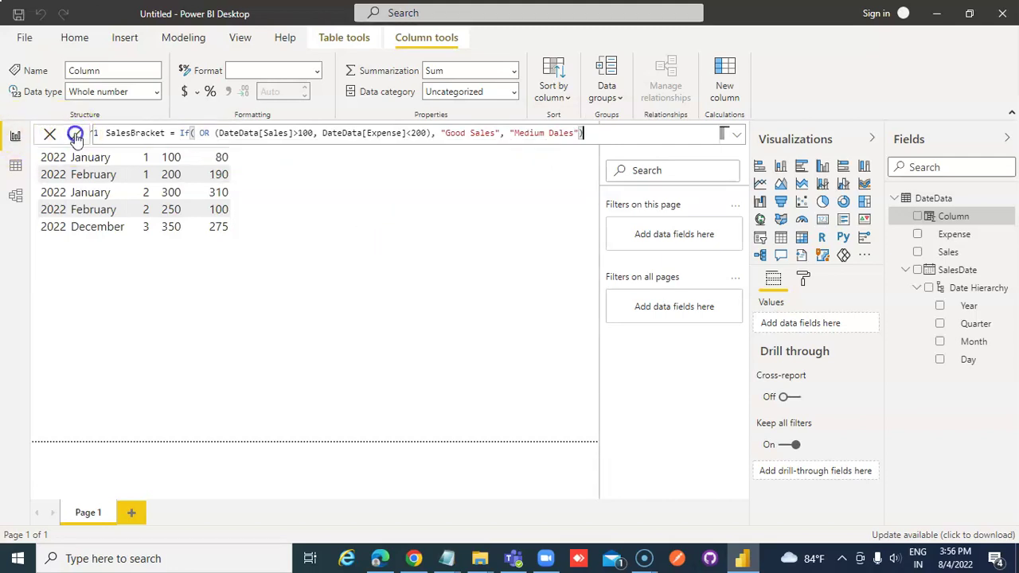
left_click(375, 336)
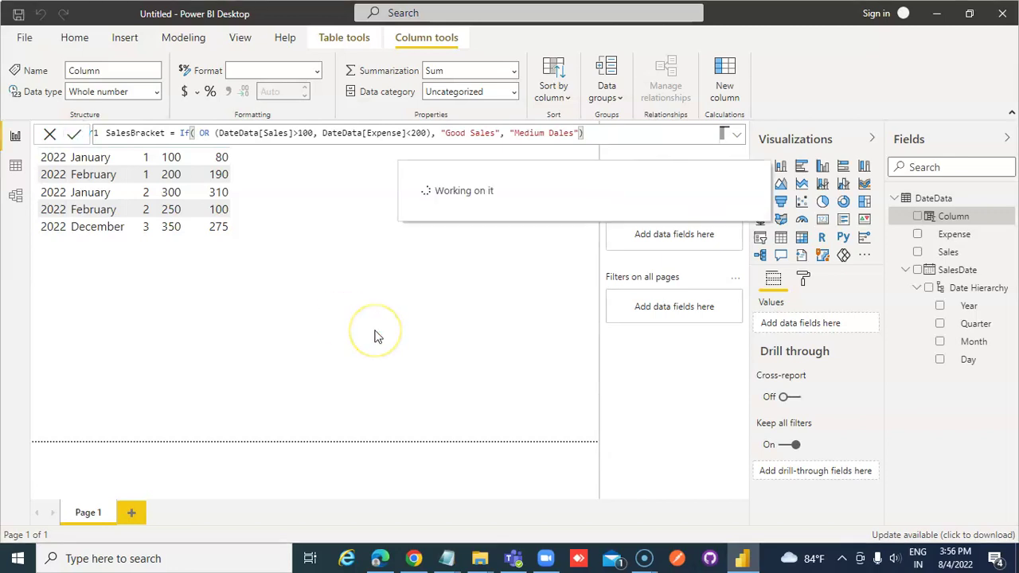
left_click(357, 326)
left_click(330, 316)
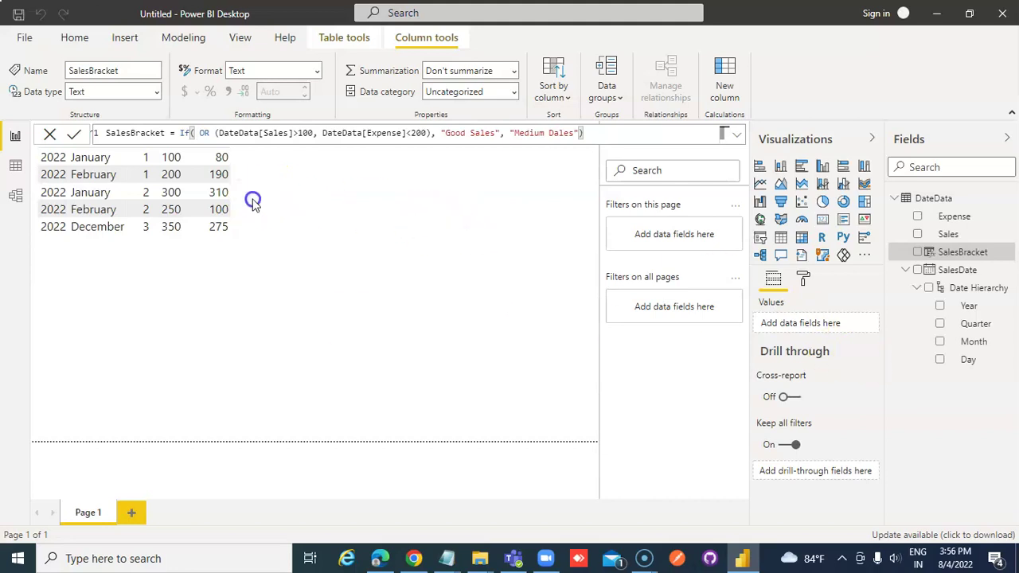
left_click(185, 236)
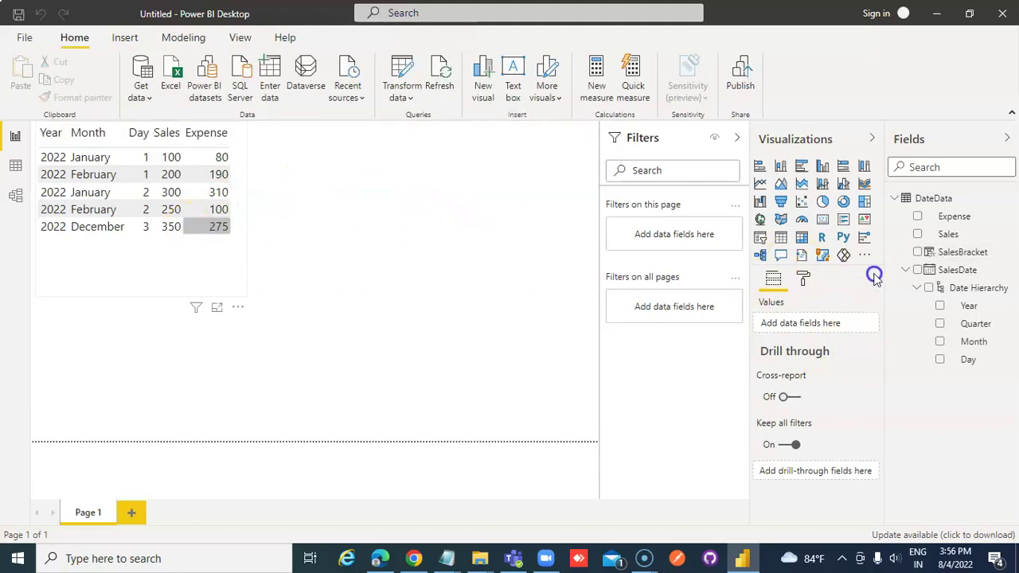
Add SalesBracket to the table, widen the visual, and sort by the SalesBracket header
left_click(919, 253)
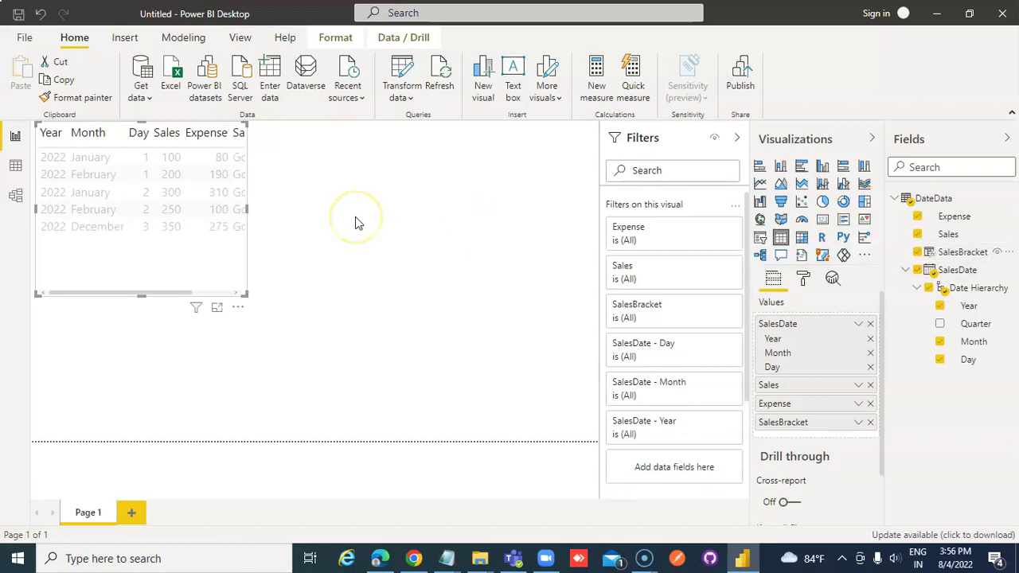
left_click_drag(247, 294, 399, 313)
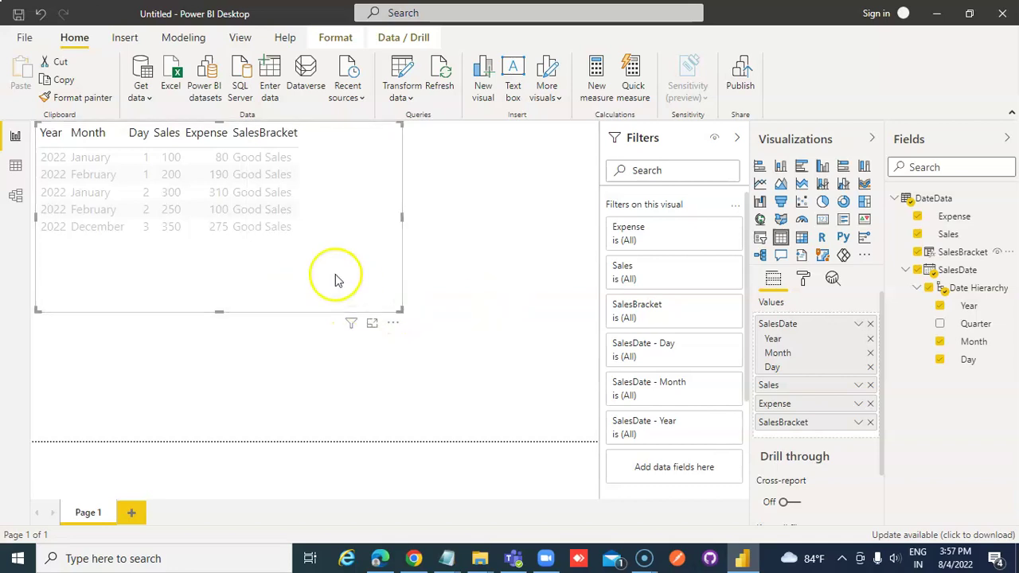
left_click(293, 135)
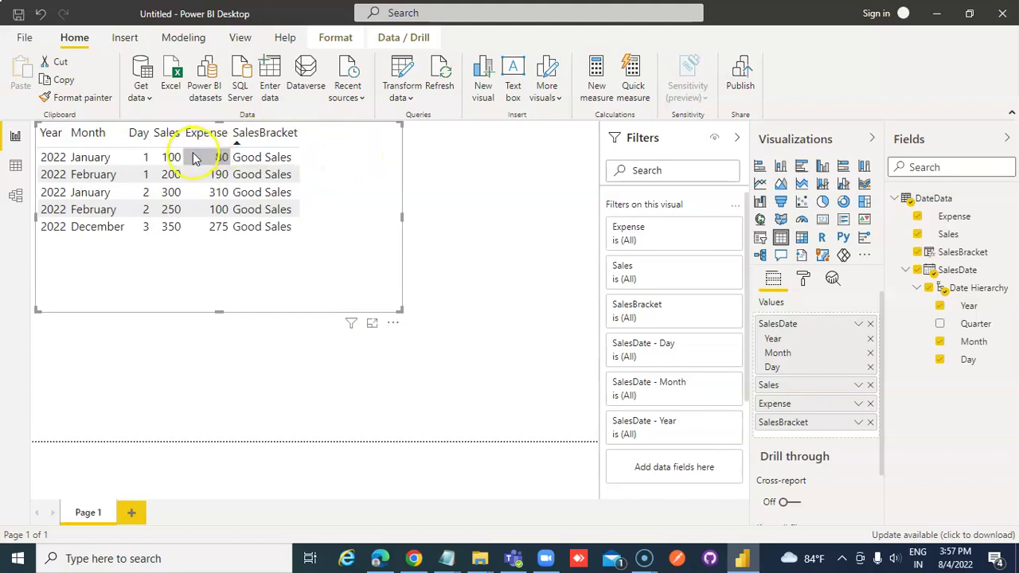
Sort the table by Sales in ascending order
left_click(166, 135)
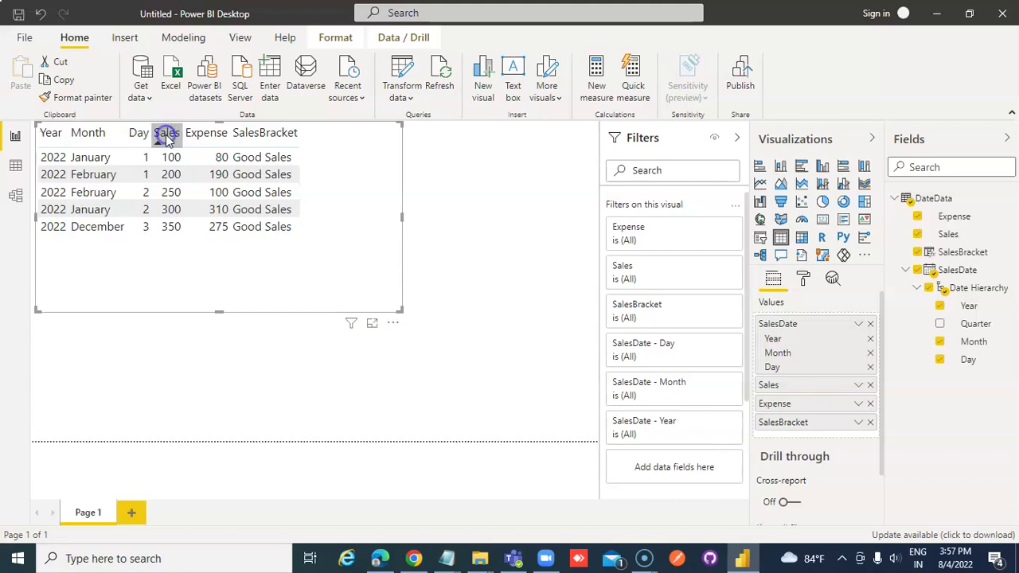
left_click(167, 135)
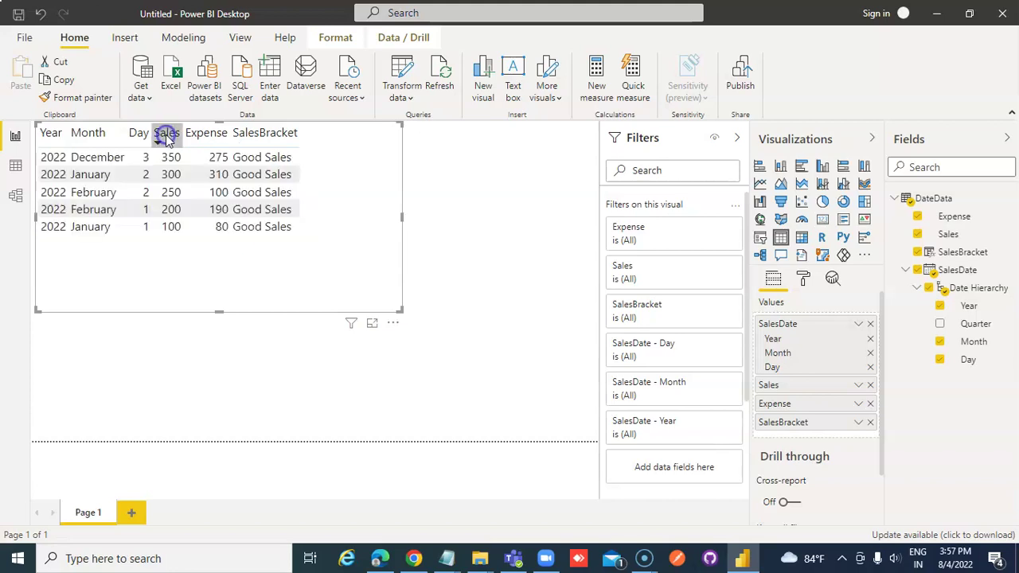
left_click(166, 136)
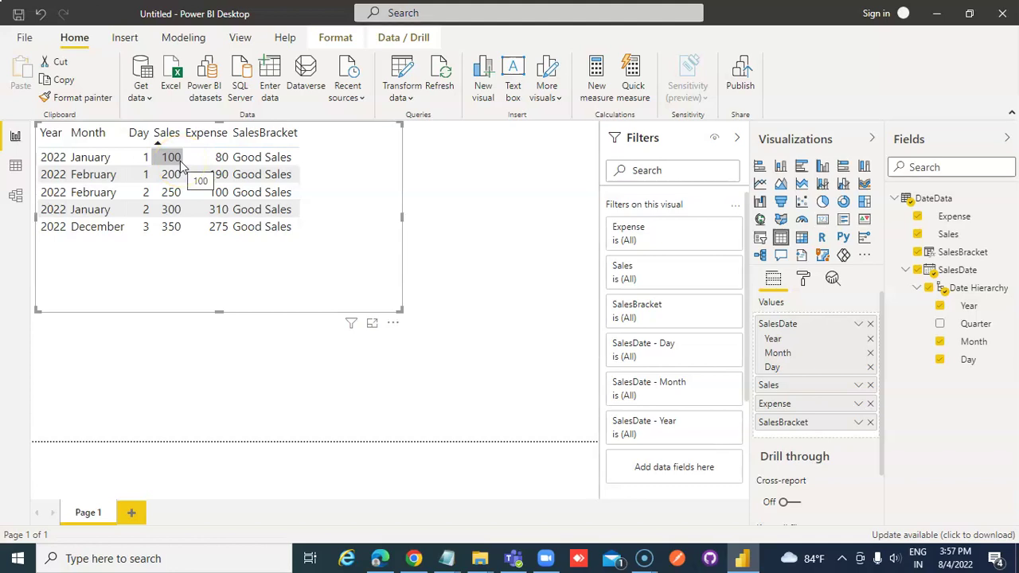
Inspect row values such as Expense 80, 190, 310 and Sales 200, 350, all labelled Good Sales
left_click(233, 139)
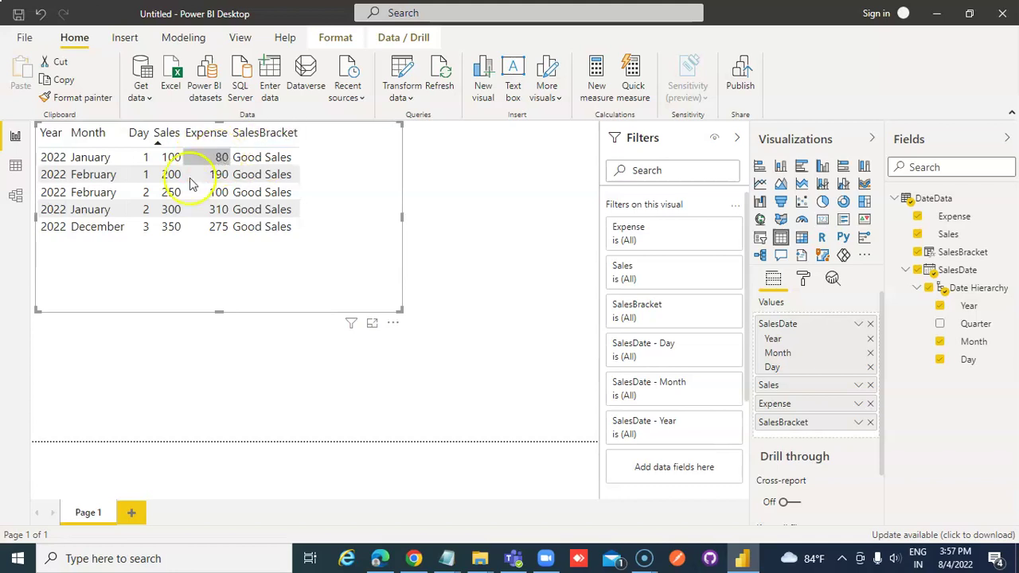
left_click(215, 171)
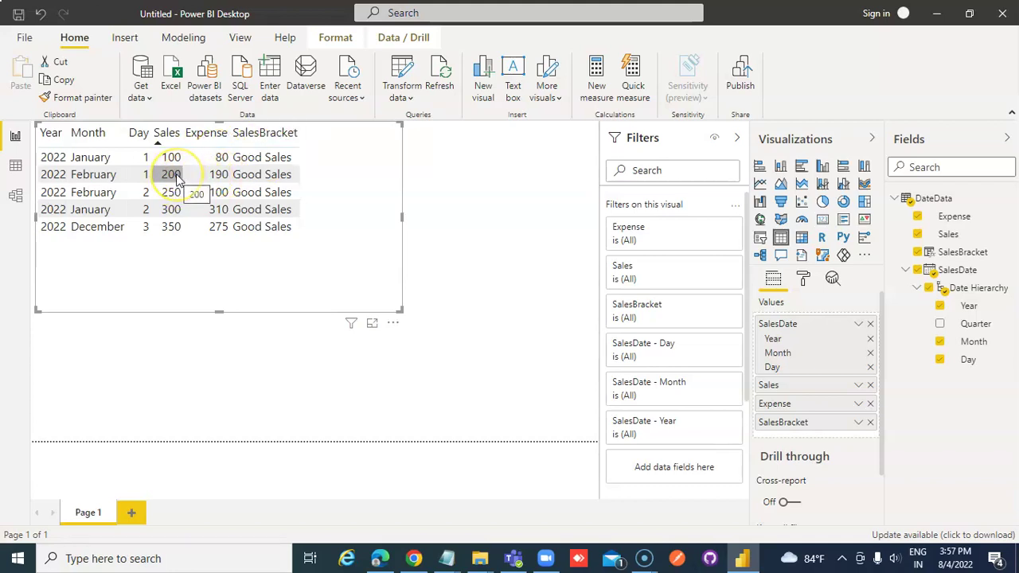
left_click(218, 177)
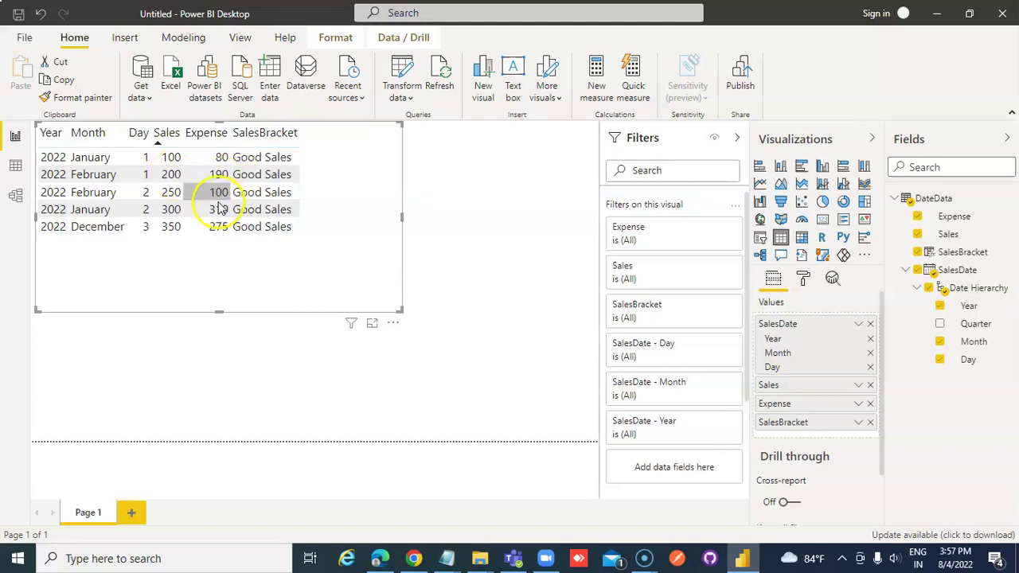
left_click(221, 211)
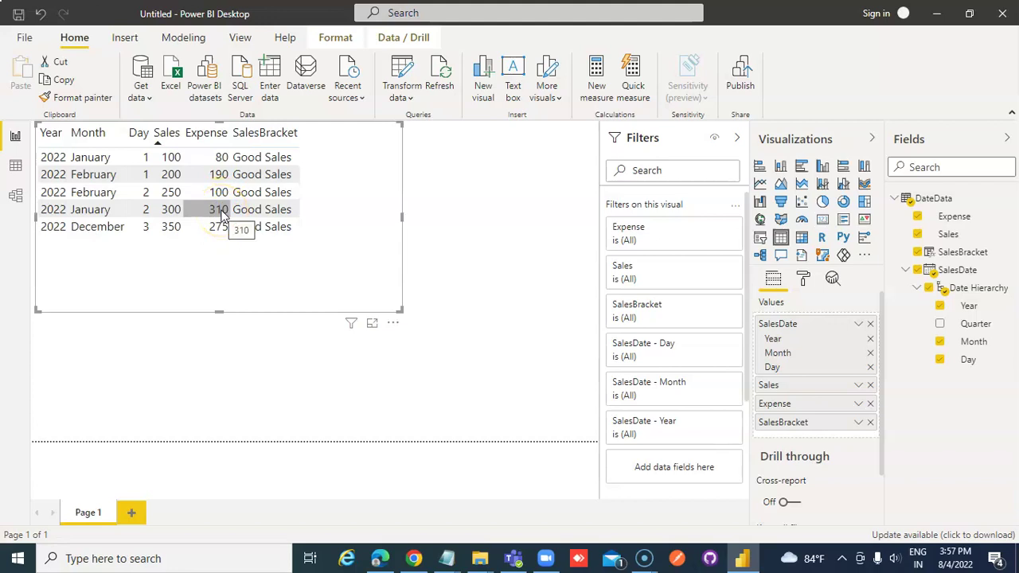
left_click(167, 228)
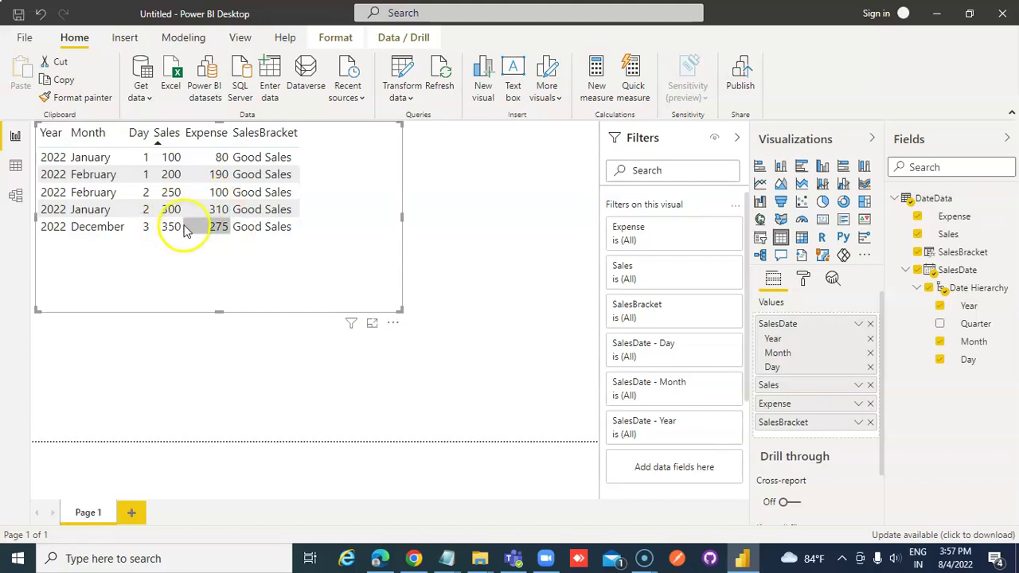
left_click(264, 159)
left_click(279, 210)
left_click(225, 159)
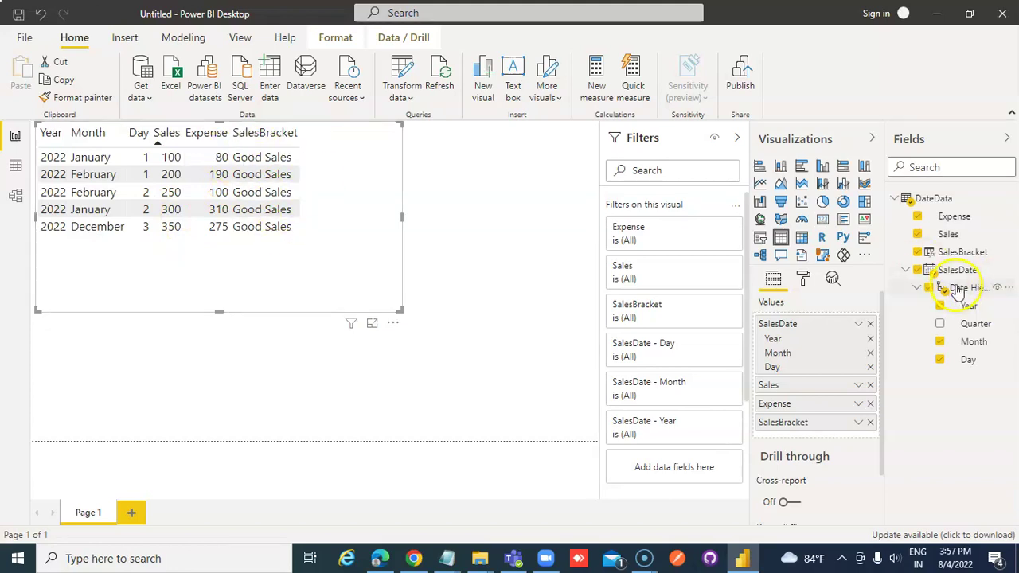
Show the SalesBracket DAX formula and compare it with the January row having Expense 80
left_click(963, 251)
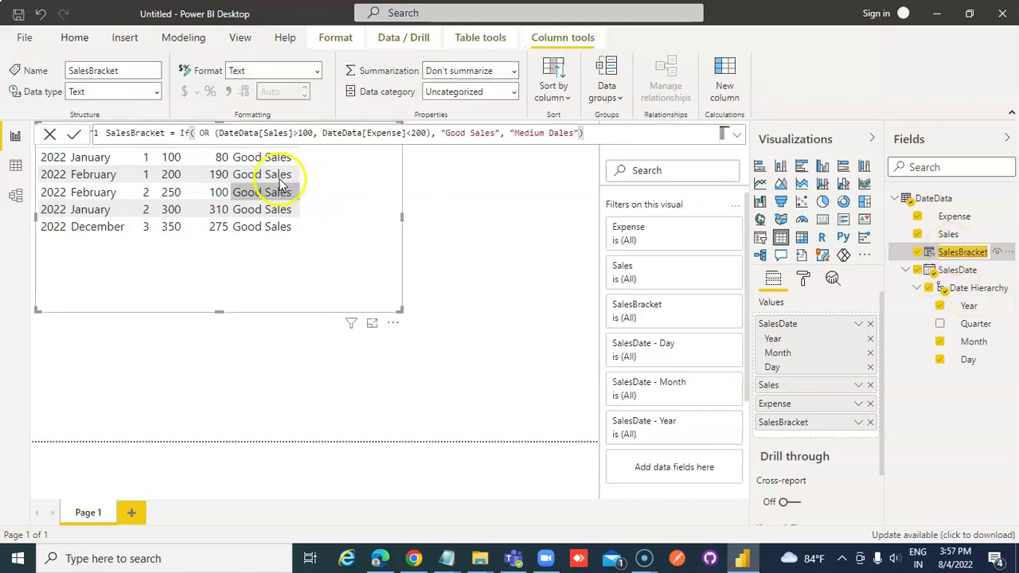
left_click(213, 156)
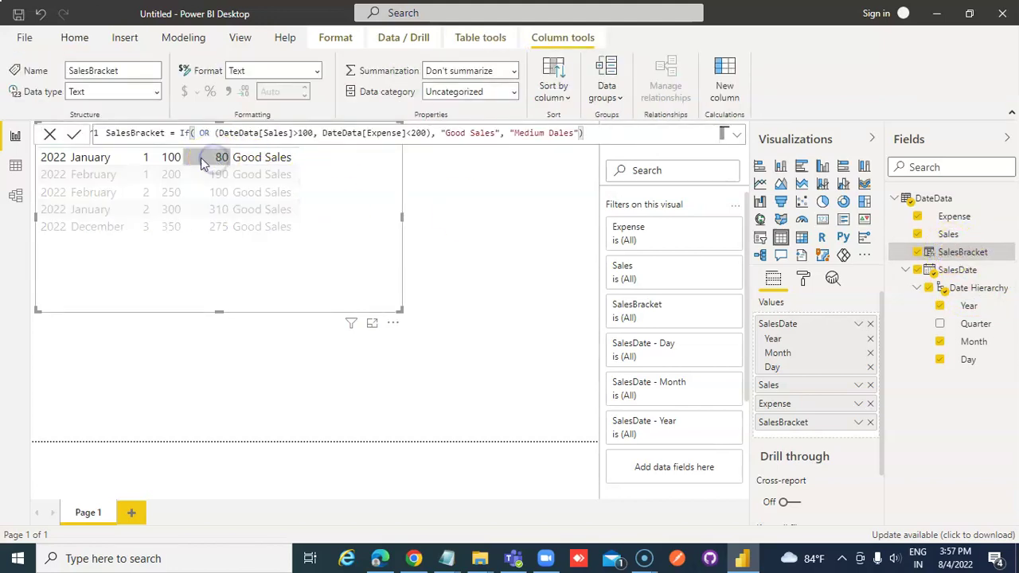
left_click(169, 158)
left_click(221, 160)
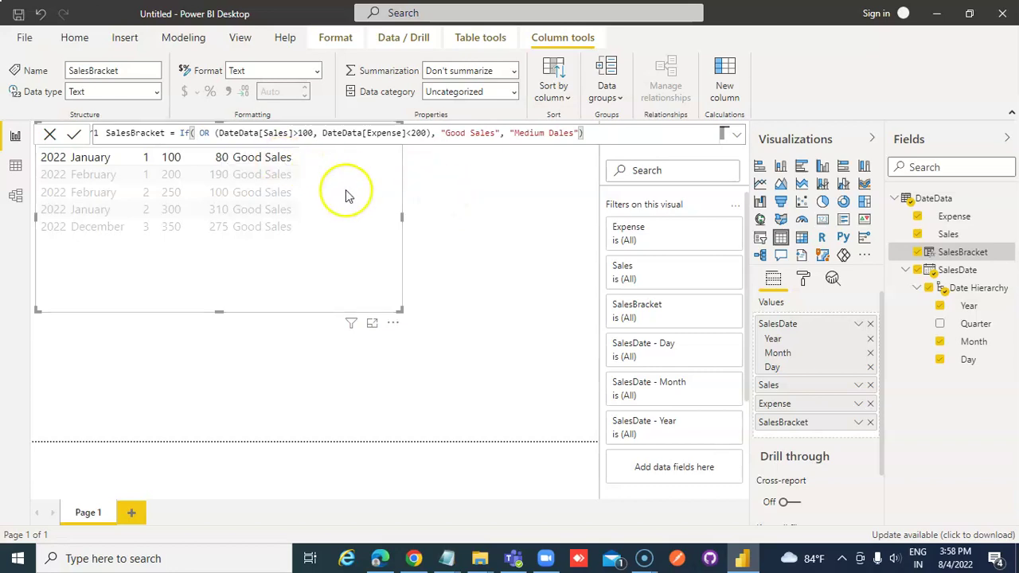
left_click(298, 215)
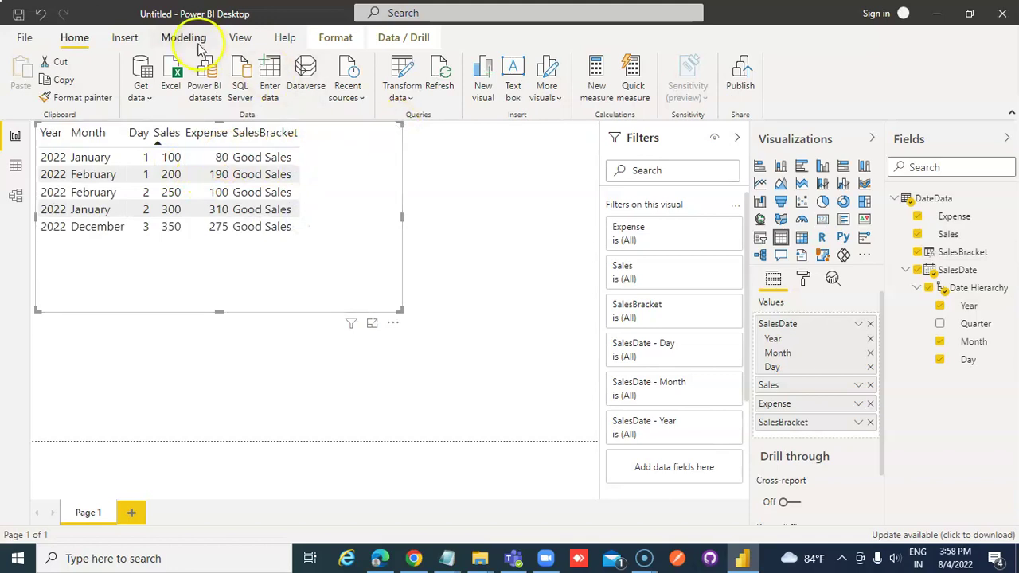
left_click(967, 252)
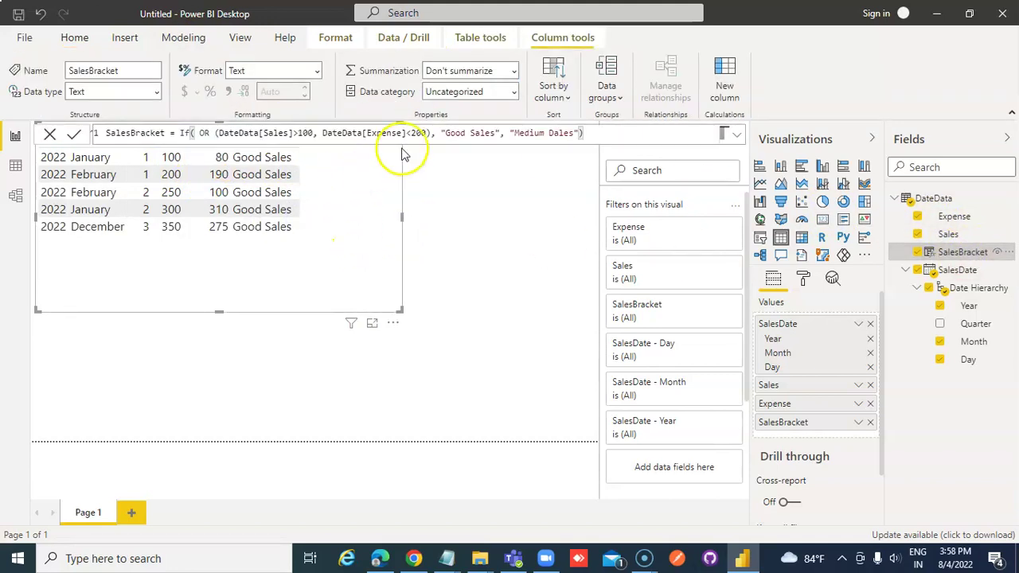